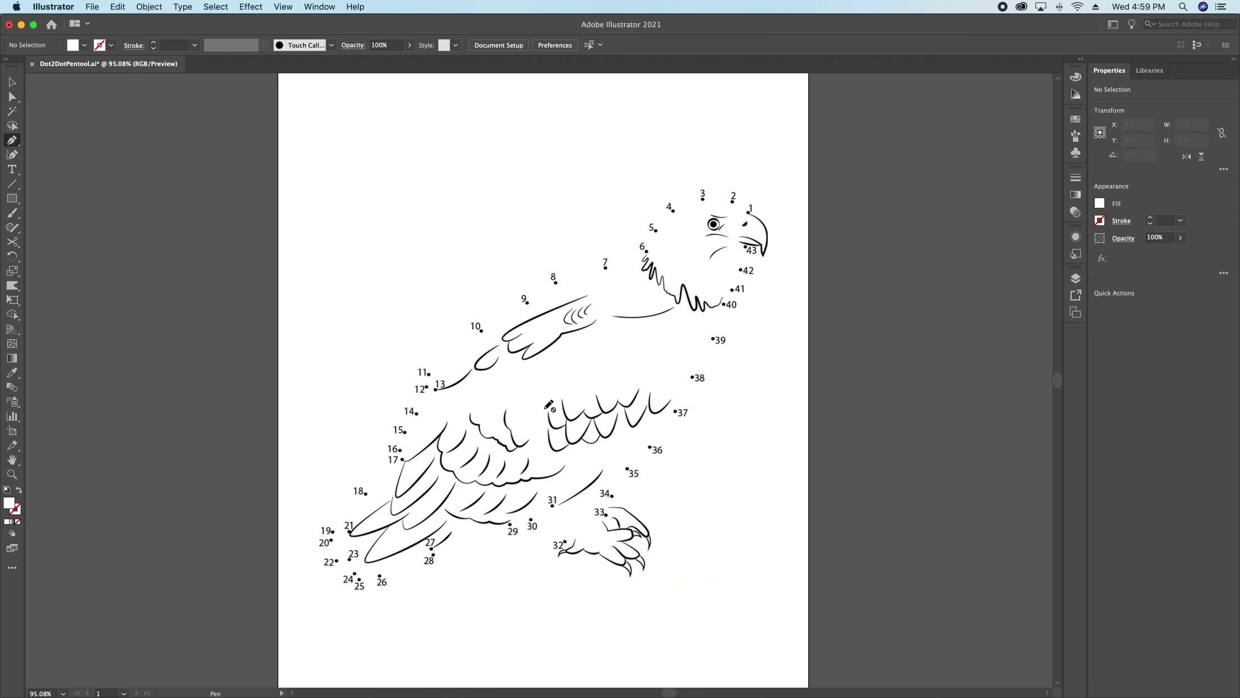
# Step: Pan the eagle page and show the Layers panel with Art above Image
pyautogui.moveTo(543, 387); pyautogui.dragTo(475, 417)
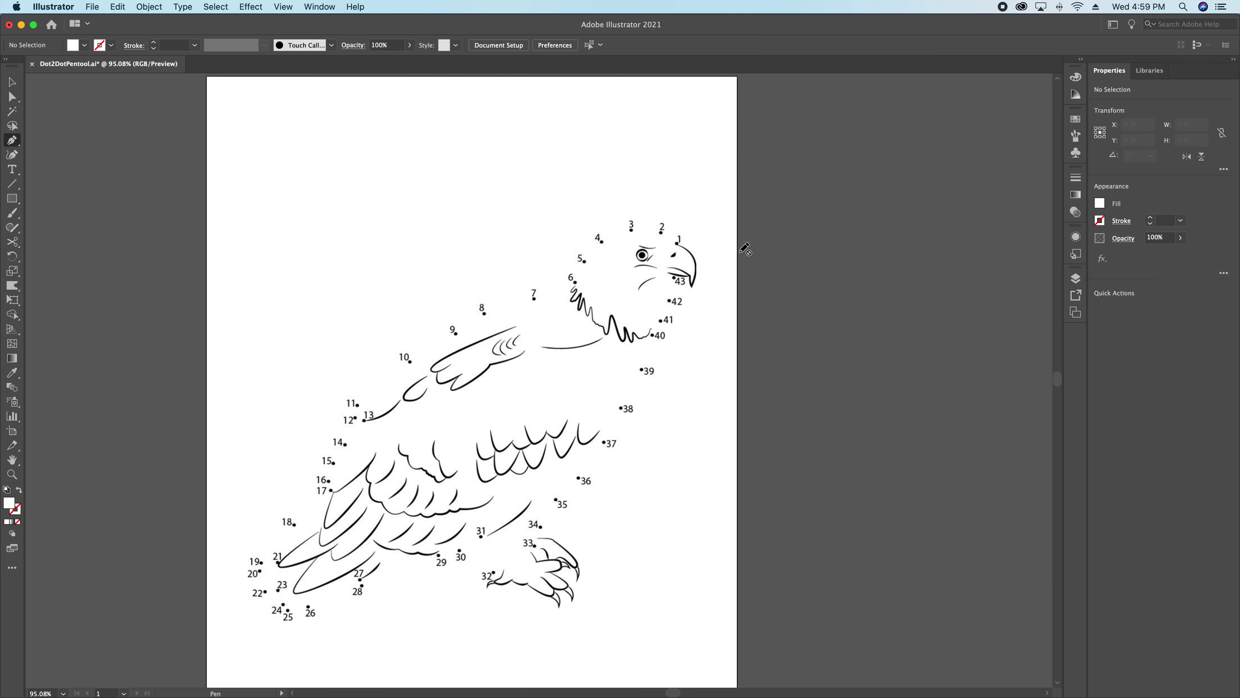
pyautogui.press('super+space')
pyautogui.click(1074, 281)
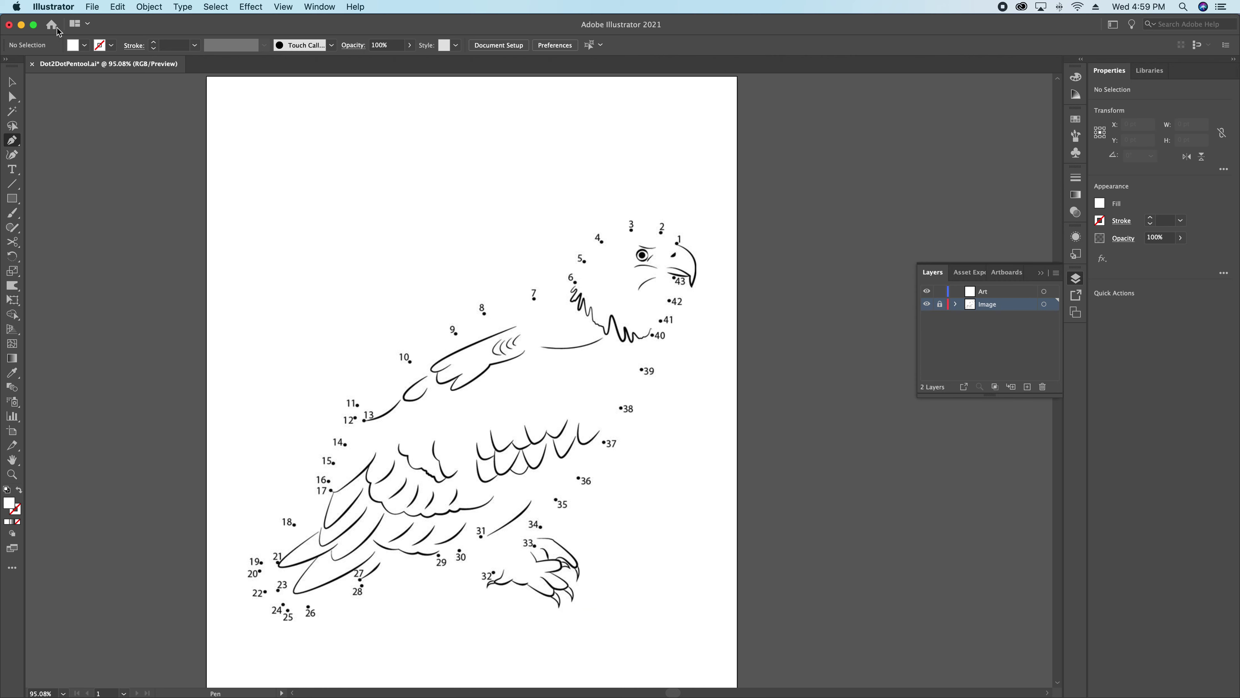
# Step: Look through the File menu for the Place command and close it unused
pyautogui.click(92, 7)
pyautogui.click(112, 201)
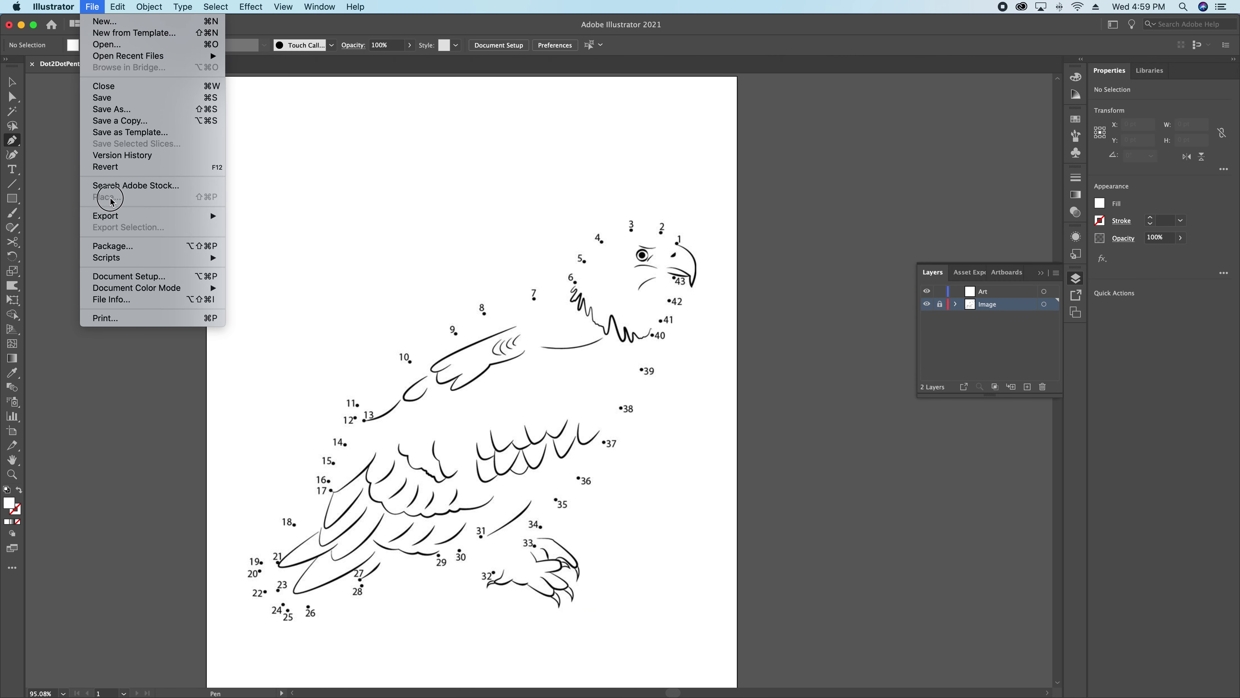
pyautogui.click(92, 6)
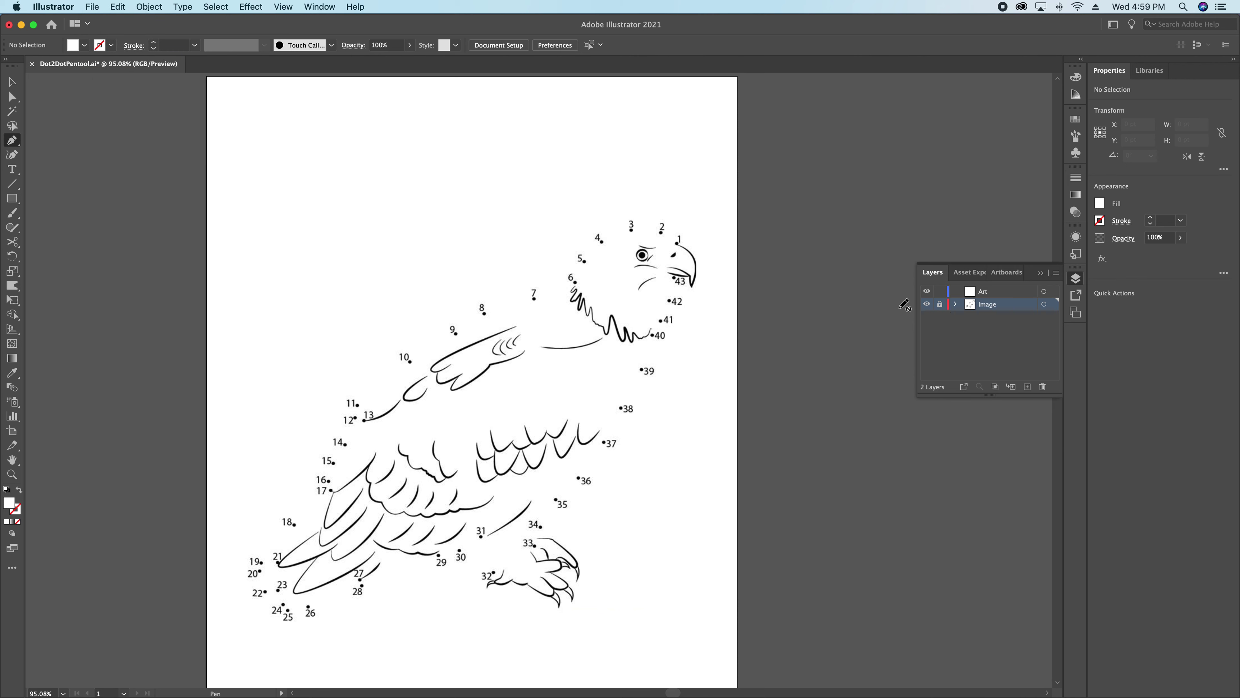
# Step: Dim the Image layer's eagle picture to 75% and target the Art layer for drawing
pyautogui.doubleClick(1009, 307)
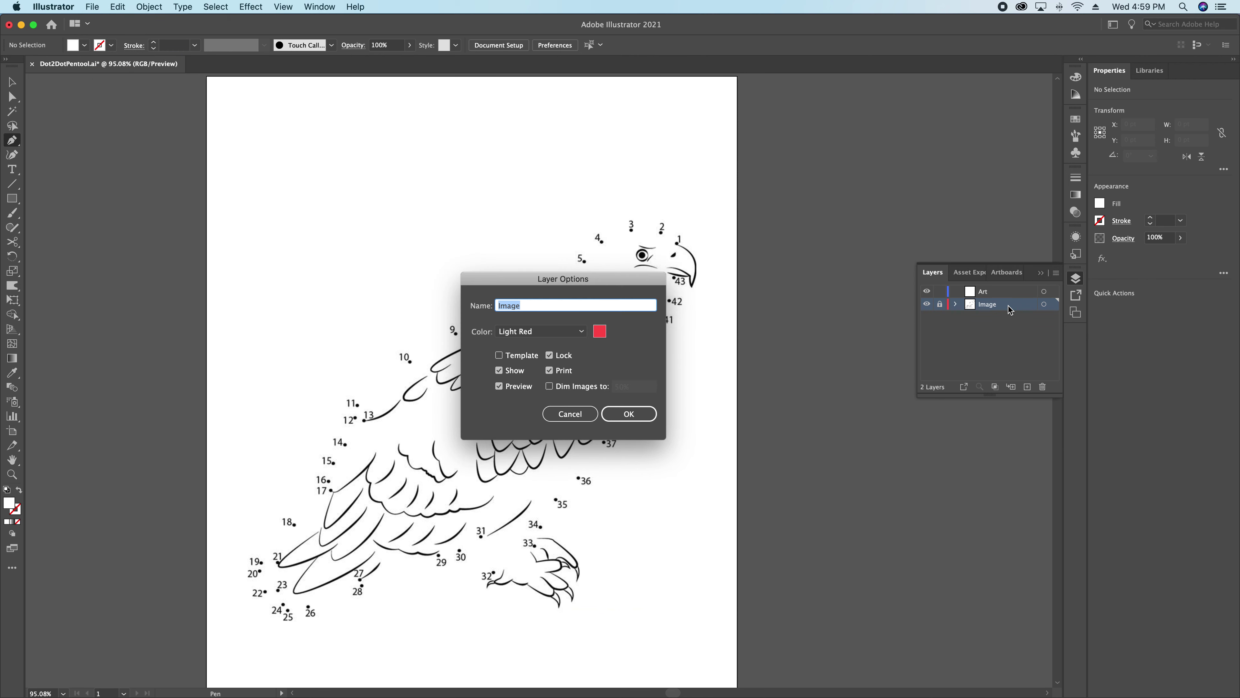
pyautogui.click(629, 419)
pyautogui.click(548, 386)
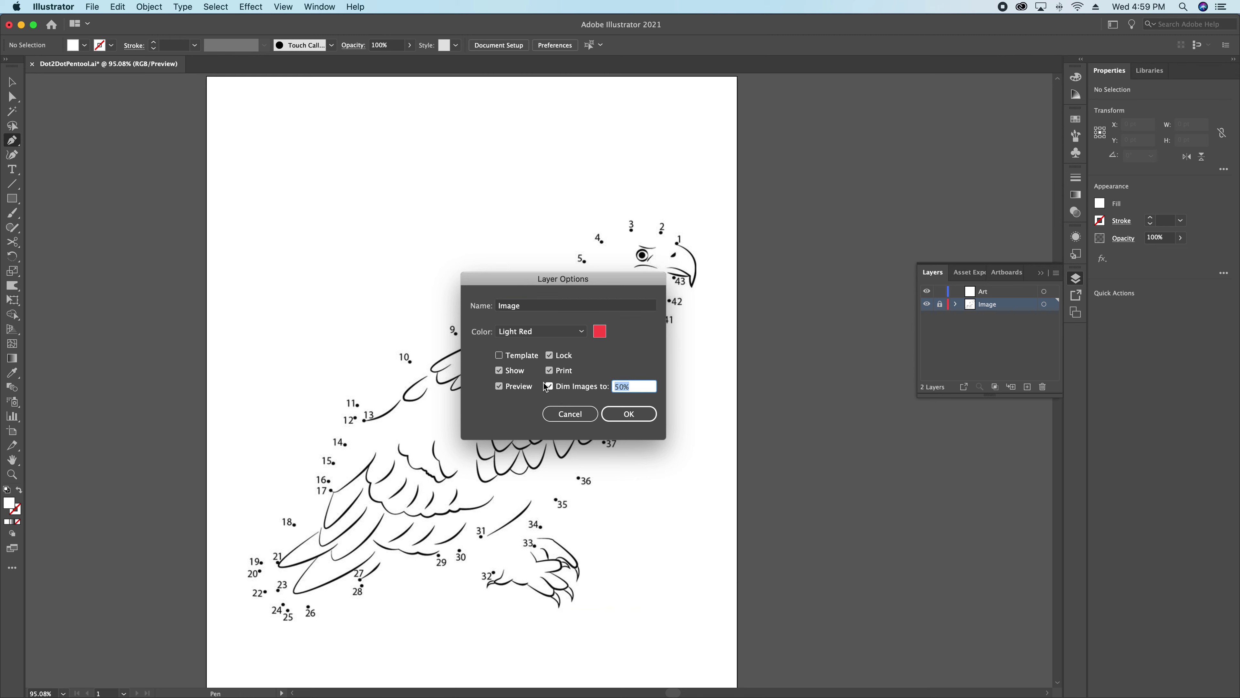
pyautogui.write('75')
pyautogui.click(630, 414)
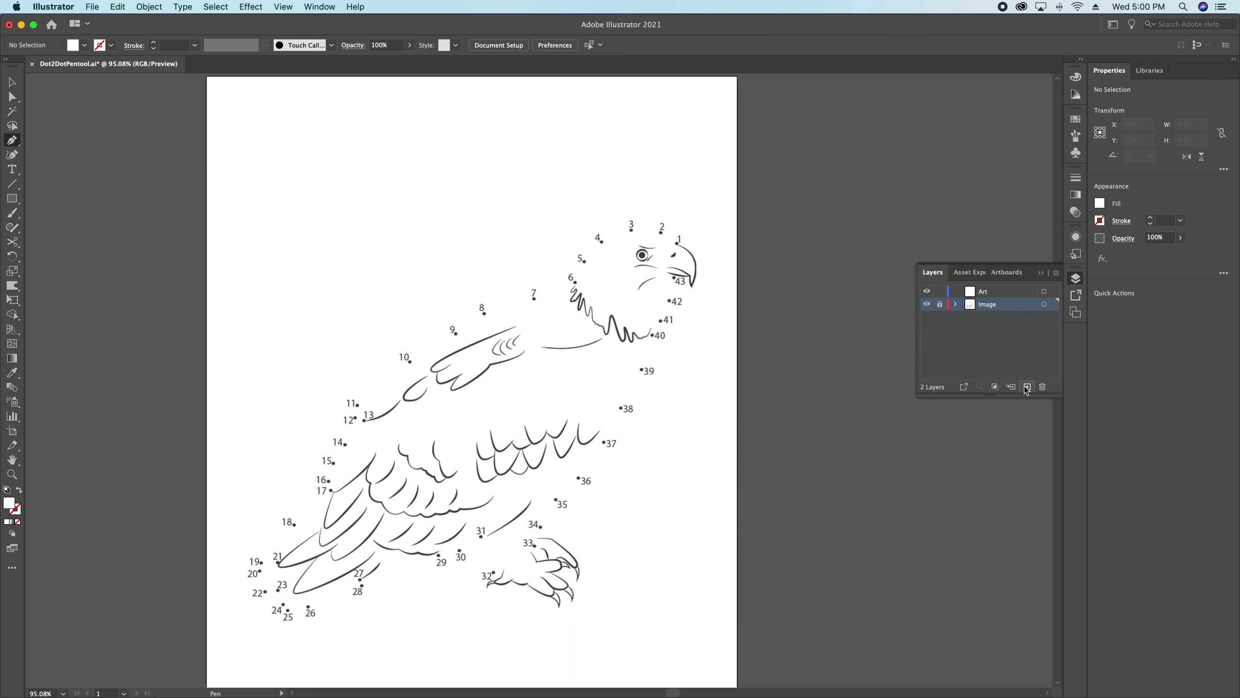
pyautogui.click(986, 293)
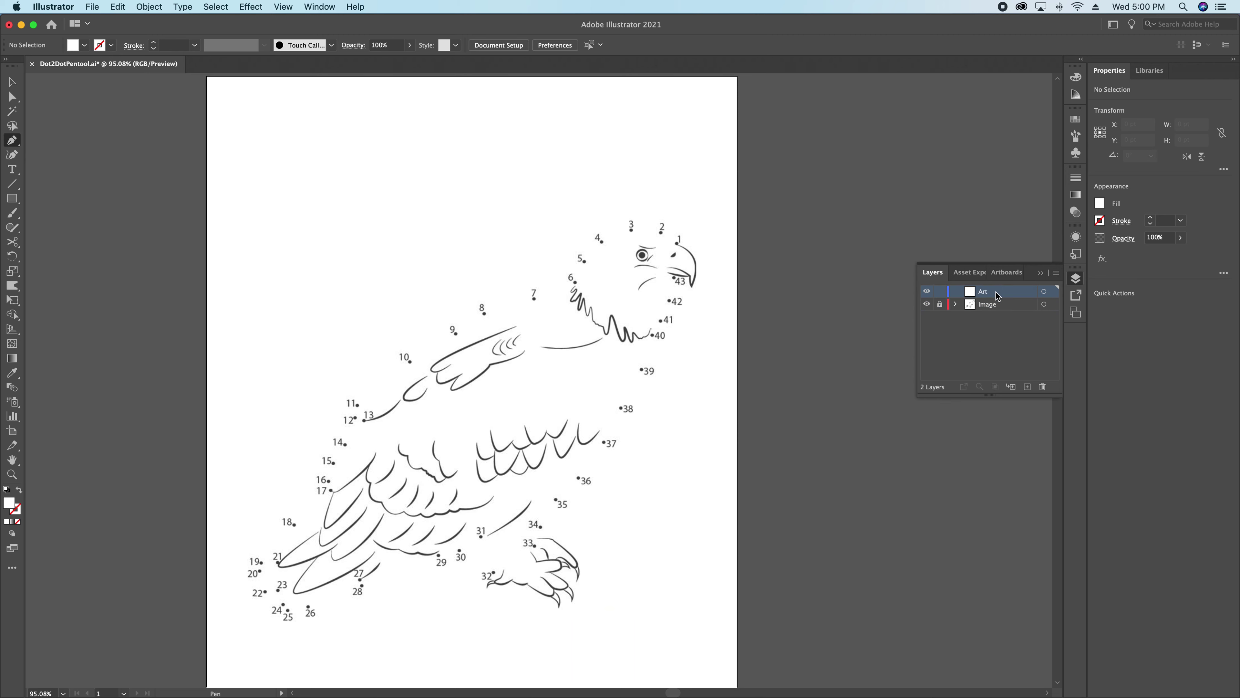
pyautogui.press('super+space')
# Step: Zoom onto the head and start a trial no-fill Pen path through dots 1, 3 and 4
pyautogui.moveTo(576, 193); pyautogui.dragTo(719, 344)
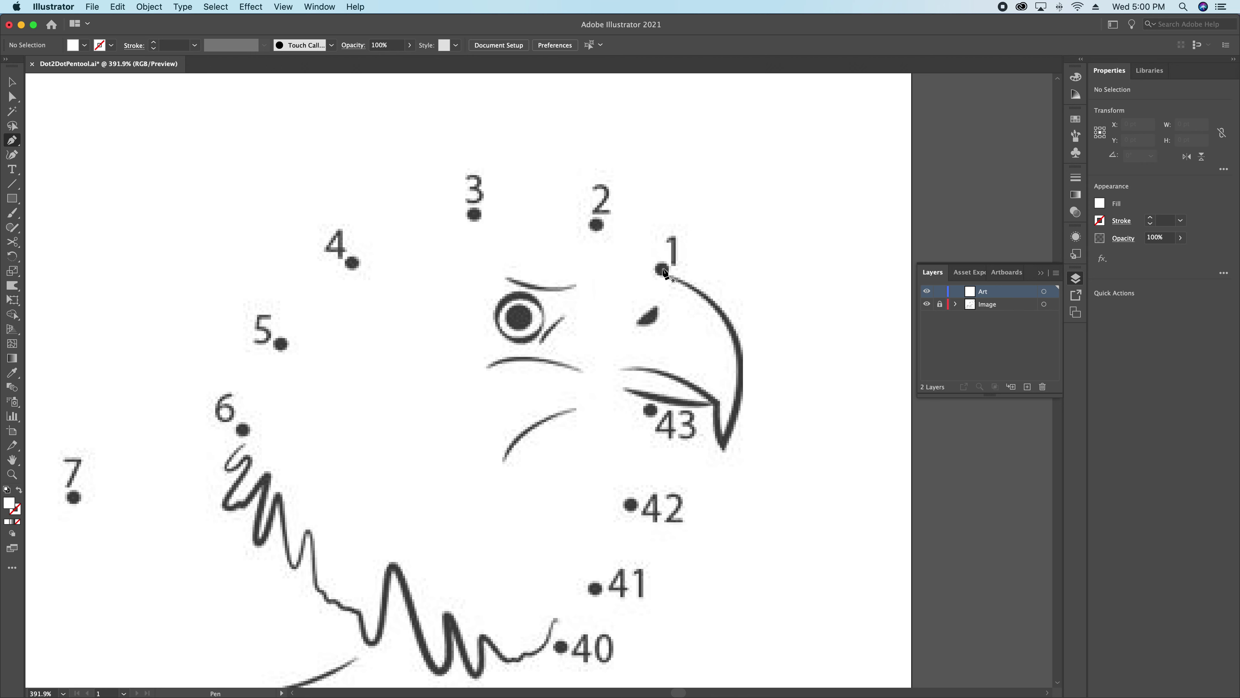
pyautogui.moveTo(663, 270); pyautogui.dragTo(573, 216)
pyautogui.moveTo(474, 214); pyautogui.dragTo(440, 219)
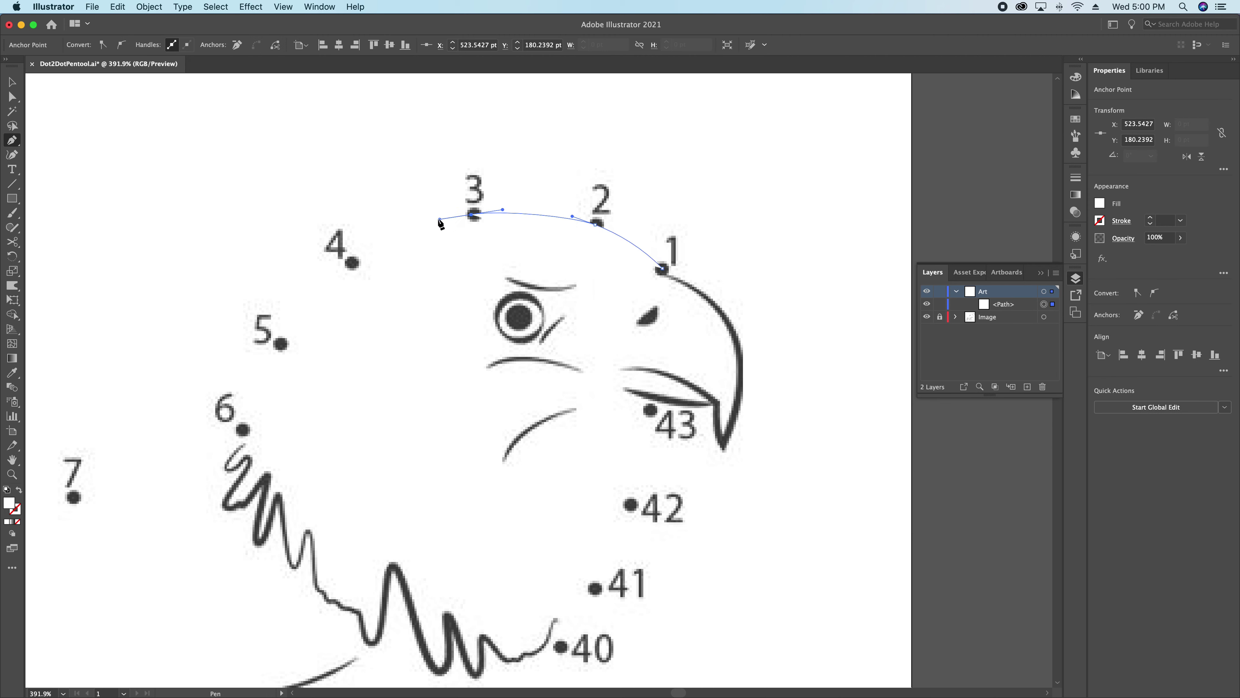
pyautogui.click(354, 262)
pyautogui.moveTo(353, 266); pyautogui.dragTo(319, 292)
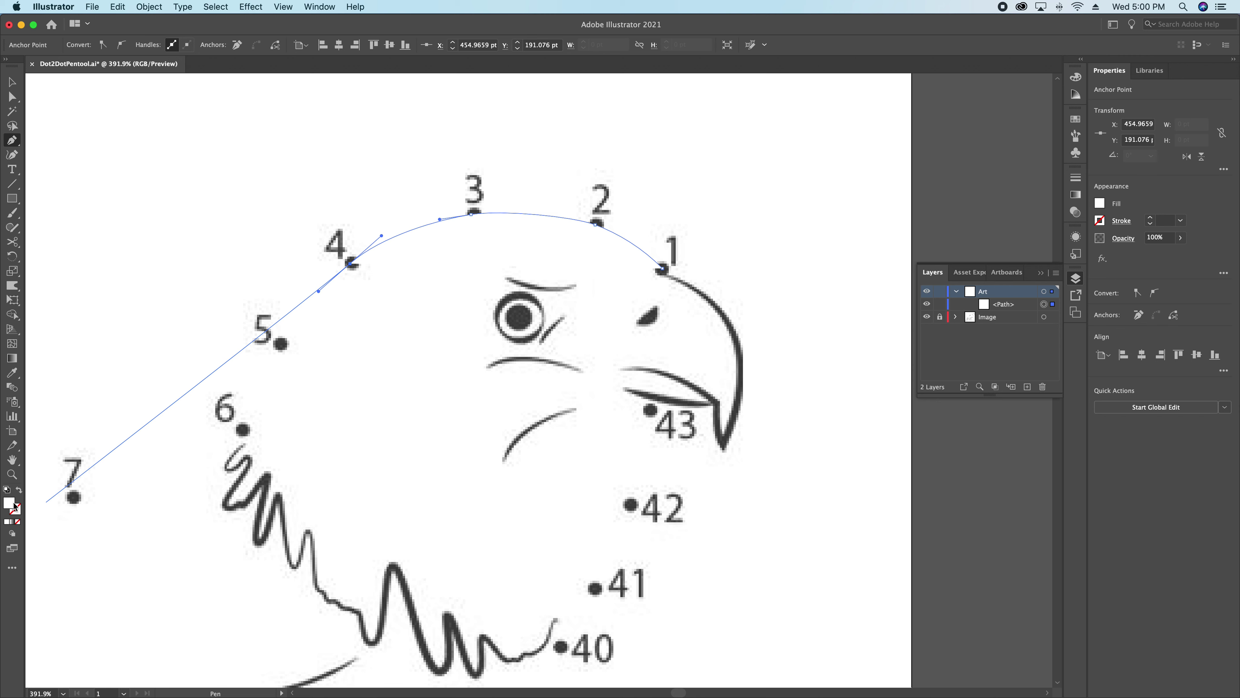
pyautogui.click(18, 521)
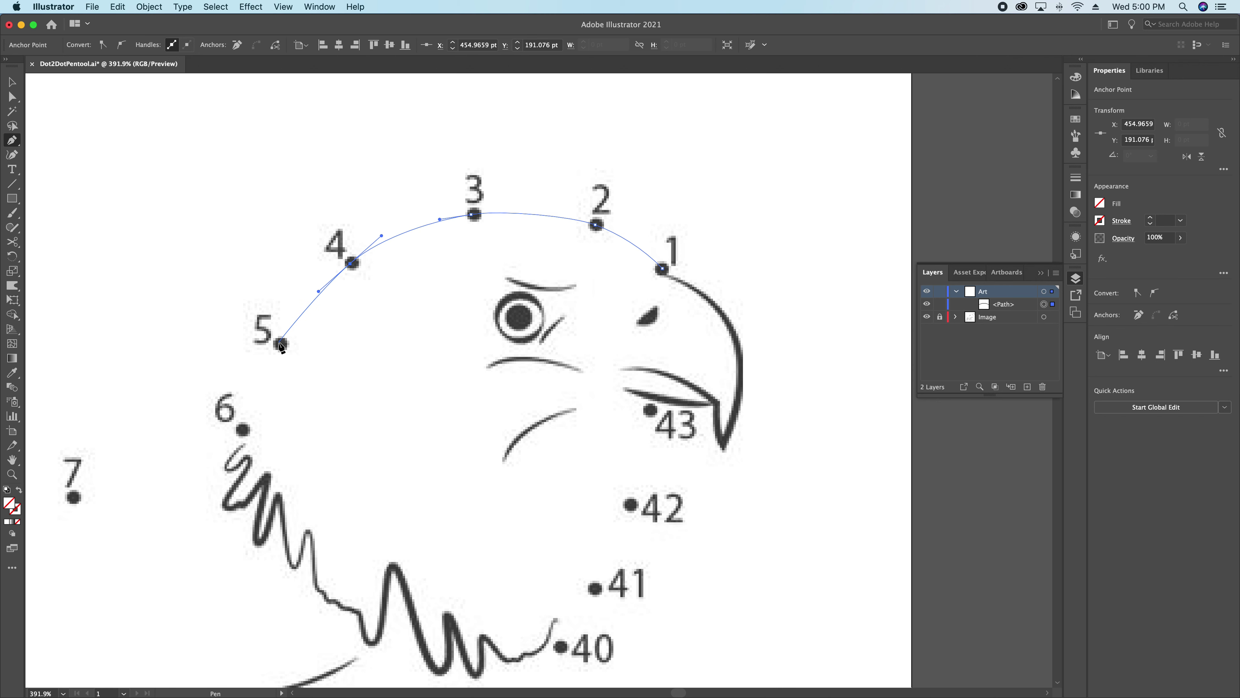
# Step: Continue the trial path through dots 5–7, reset fill to None, then delete it
pyautogui.moveTo(280, 345); pyautogui.dragTo(269, 372)
pyautogui.moveTo(242, 430); pyautogui.dragTo(172, 443)
pyautogui.moveTo(74, 496); pyautogui.dragTo(45, 510)
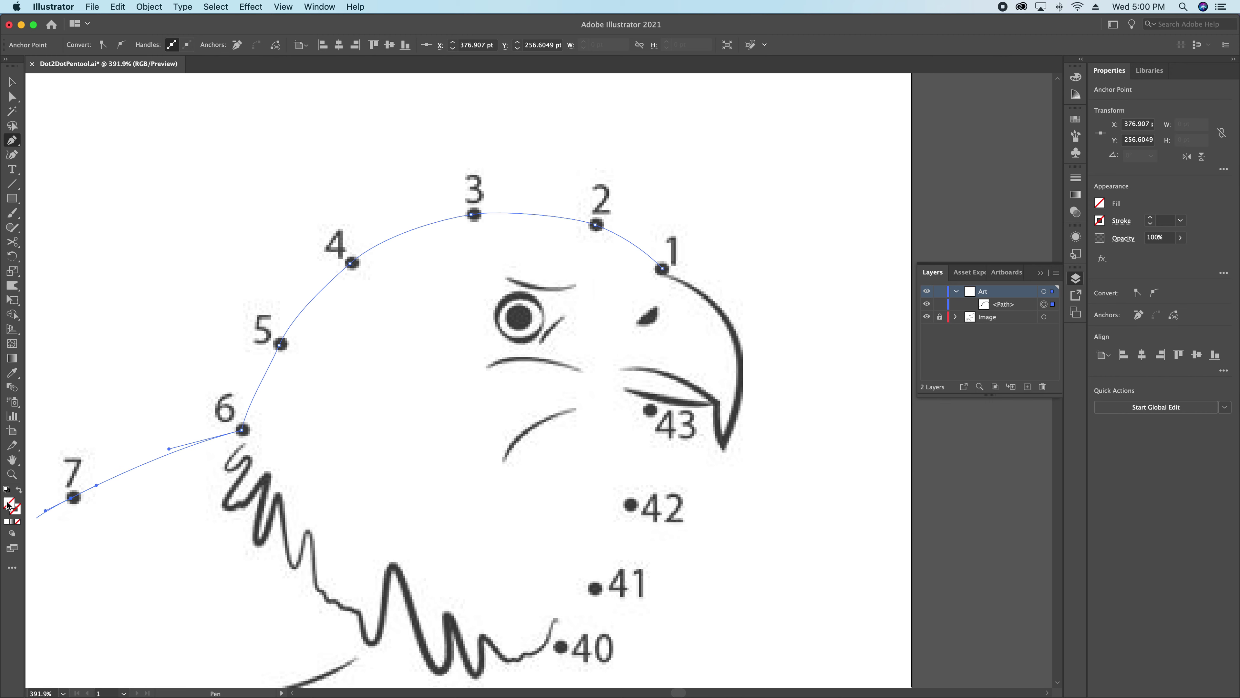
pyautogui.click(7, 489)
pyautogui.click(18, 522)
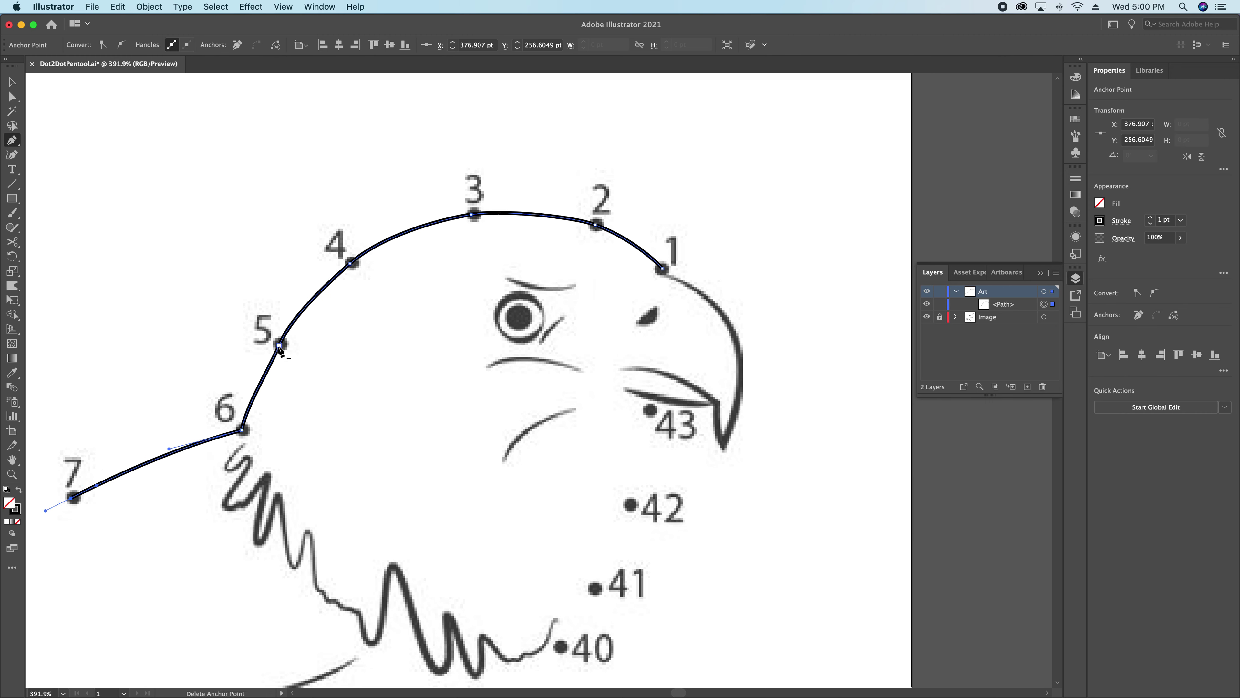
pyautogui.press('BackSpace')
pyautogui.press('BackSpace')
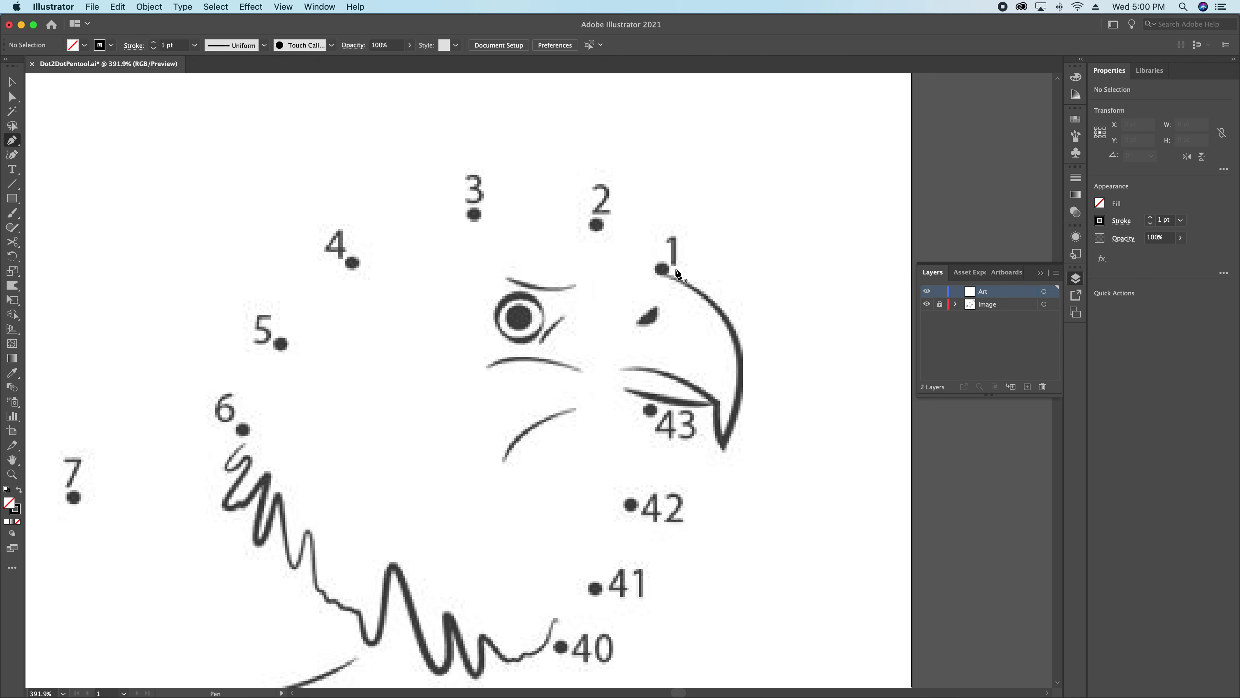
# Step: Clear the stroke weight, make the stroke red-orange, and set the fill to None
pyautogui.click(1076, 179)
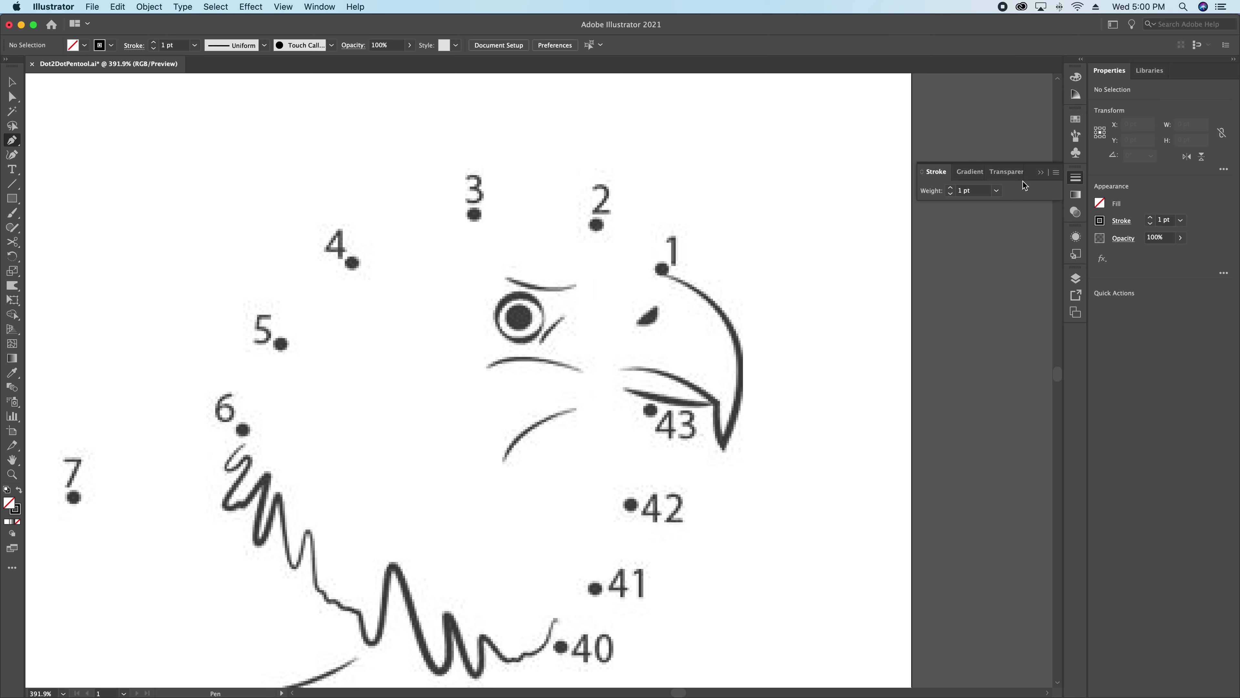
pyautogui.click(950, 194)
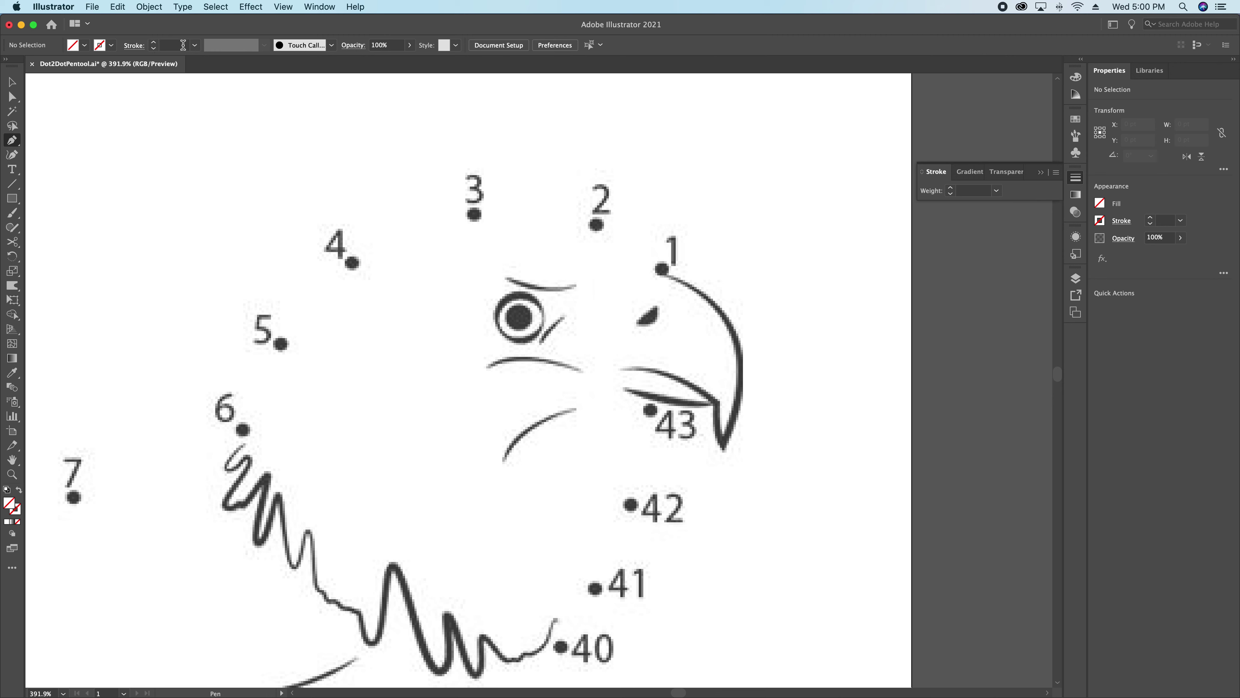
pyautogui.click(1077, 79)
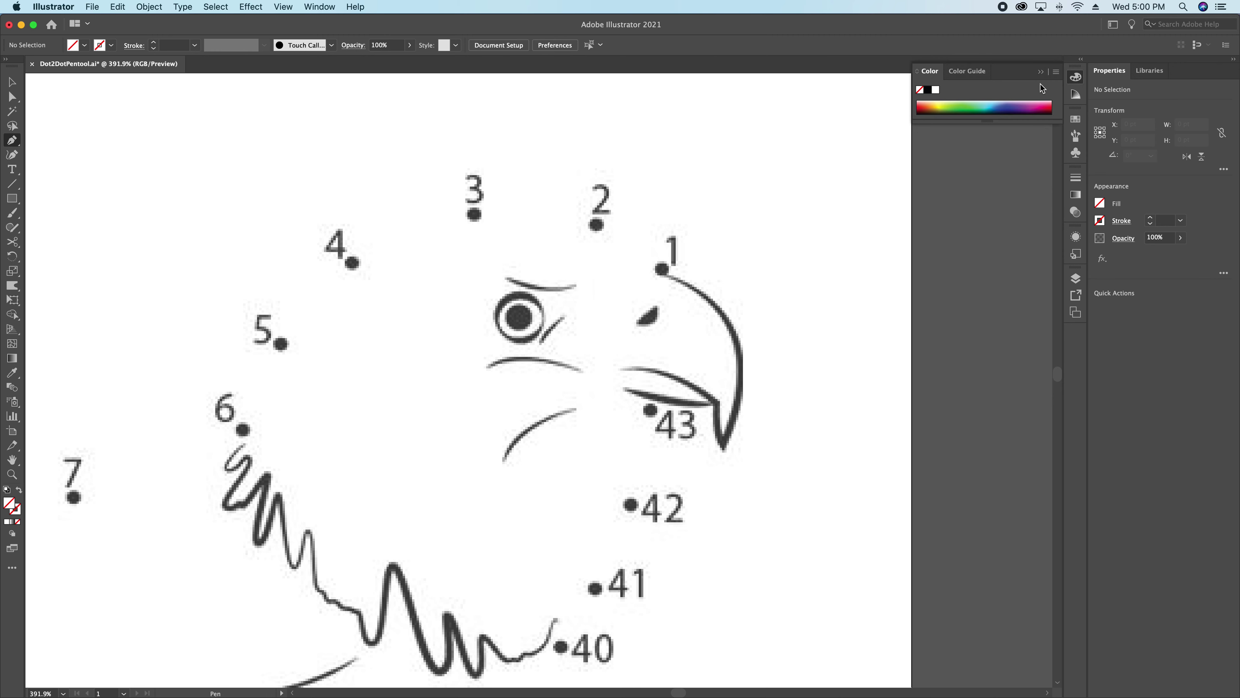
pyautogui.click(930, 104)
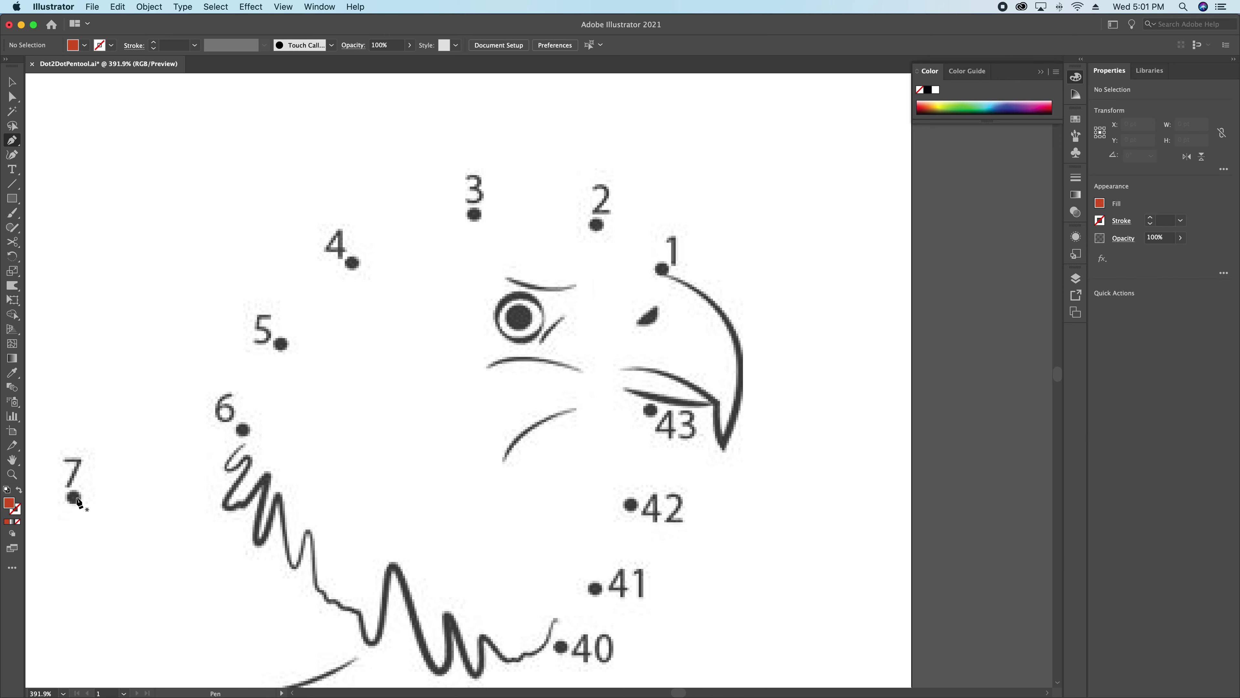
pyautogui.moveTo(9, 502); pyautogui.dragTo(14, 509)
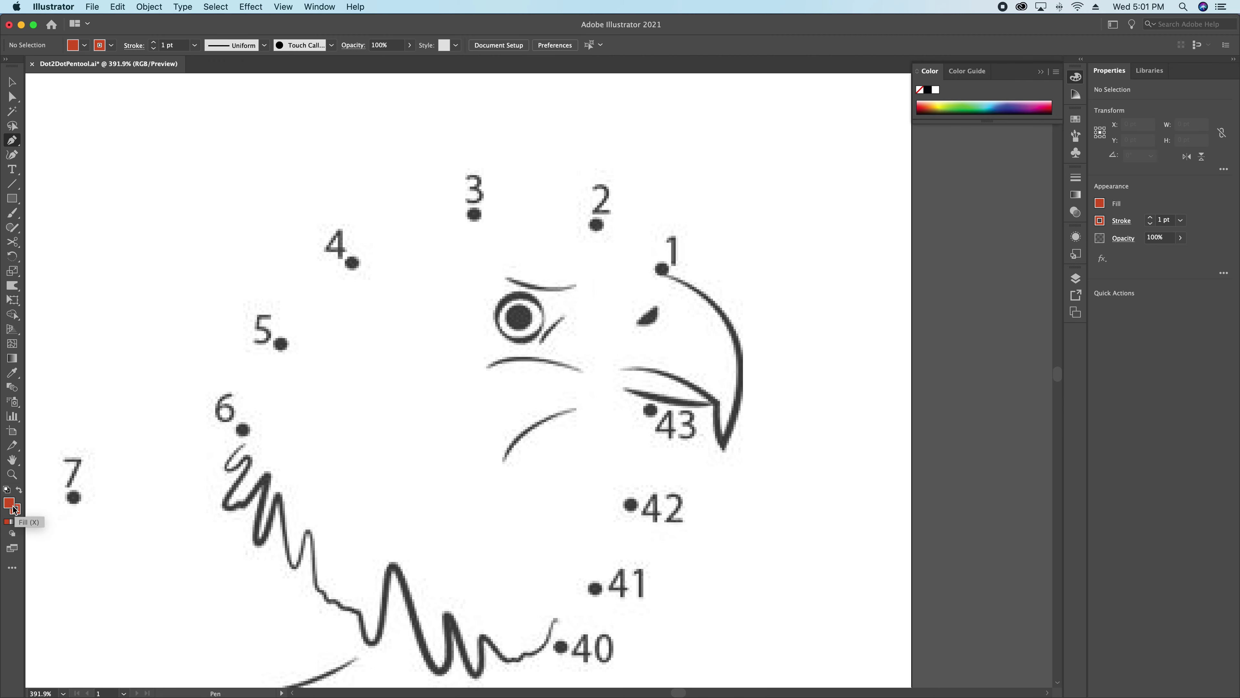
pyautogui.click(18, 521)
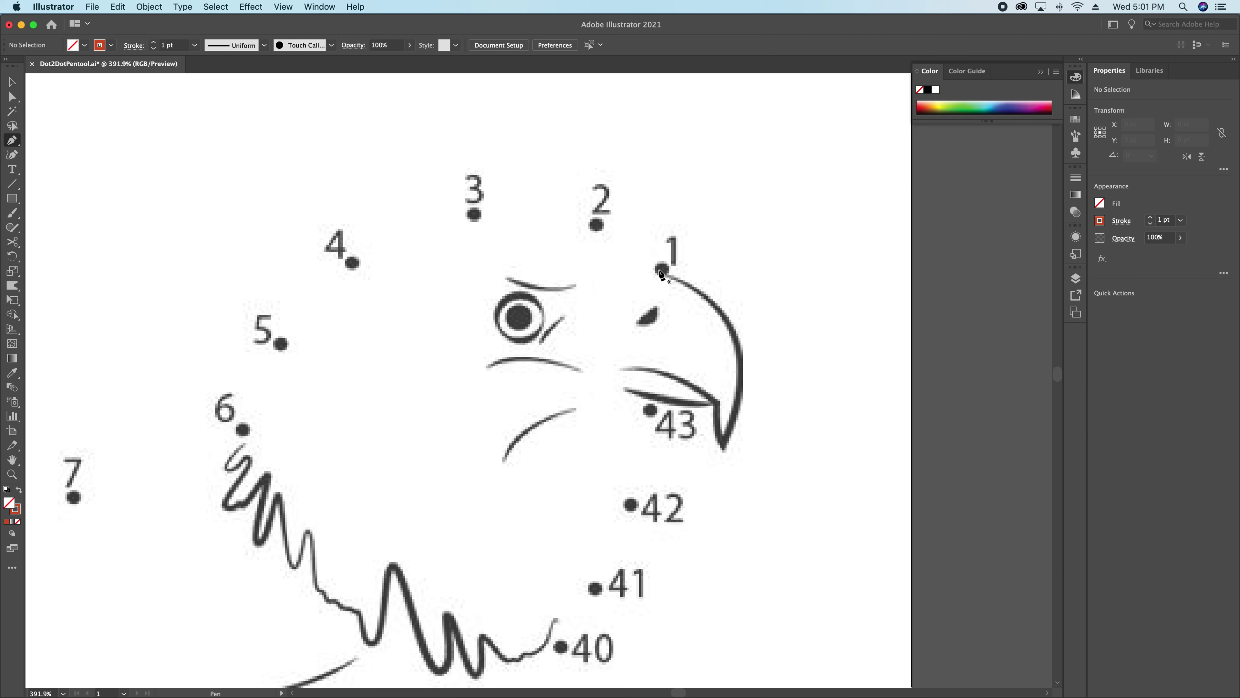
# Step: Draw a smooth Pen curve from dot 1 to dot 6 and pan to show the whole head top
pyautogui.moveTo(662, 269); pyautogui.dragTo(633, 249)
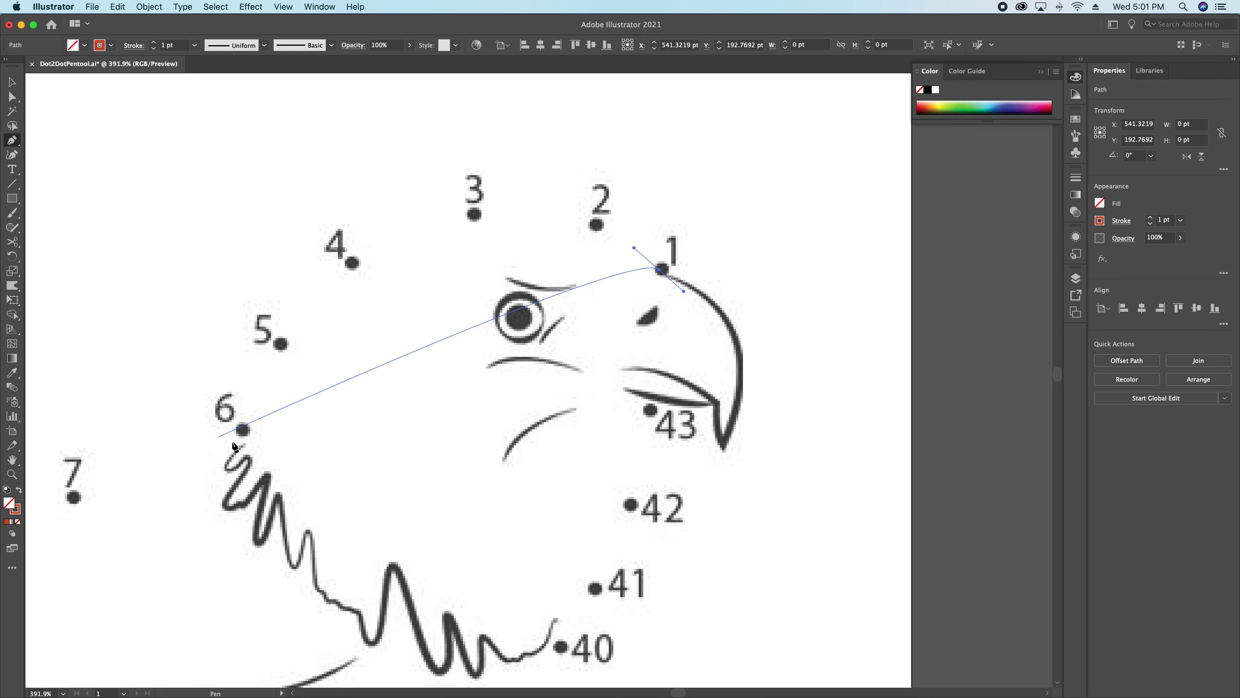
pyautogui.moveTo(243, 430); pyautogui.dragTo(123, 652)
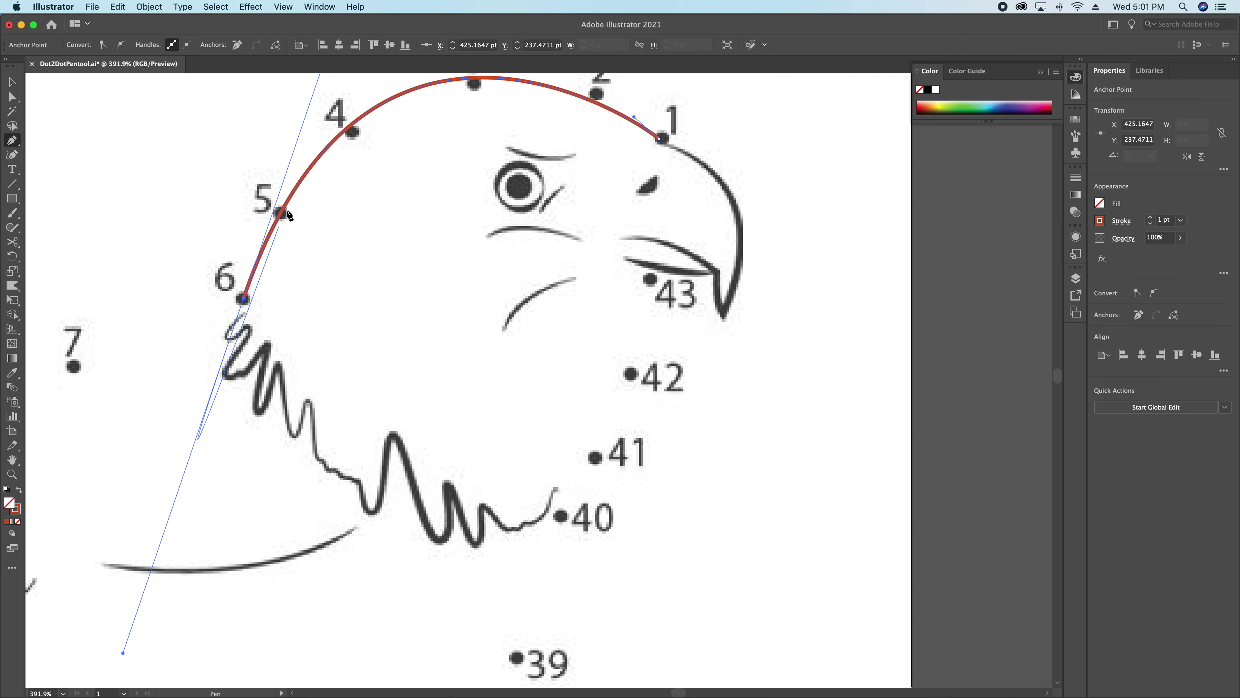
pyautogui.moveTo(332, 253); pyautogui.dragTo(271, 448)
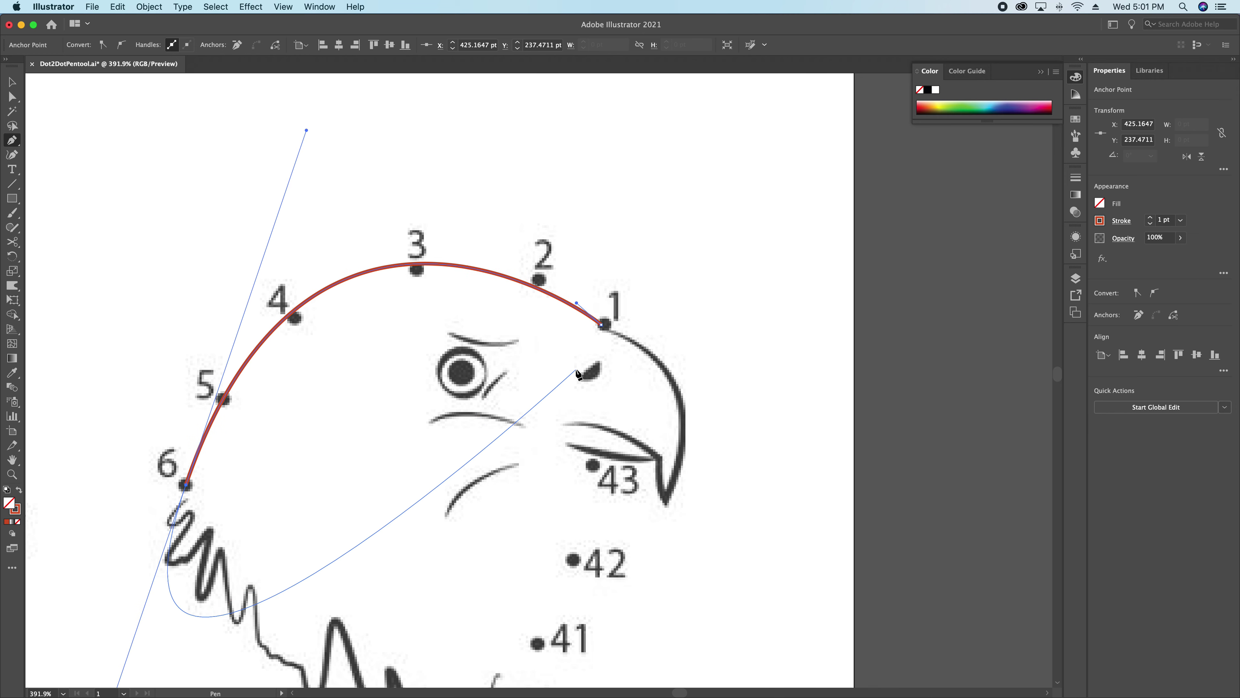
# Step: Angle dot 1's handle up and pull dot 6's down, then pan toward dots 7–8
pyautogui.click(12, 98)
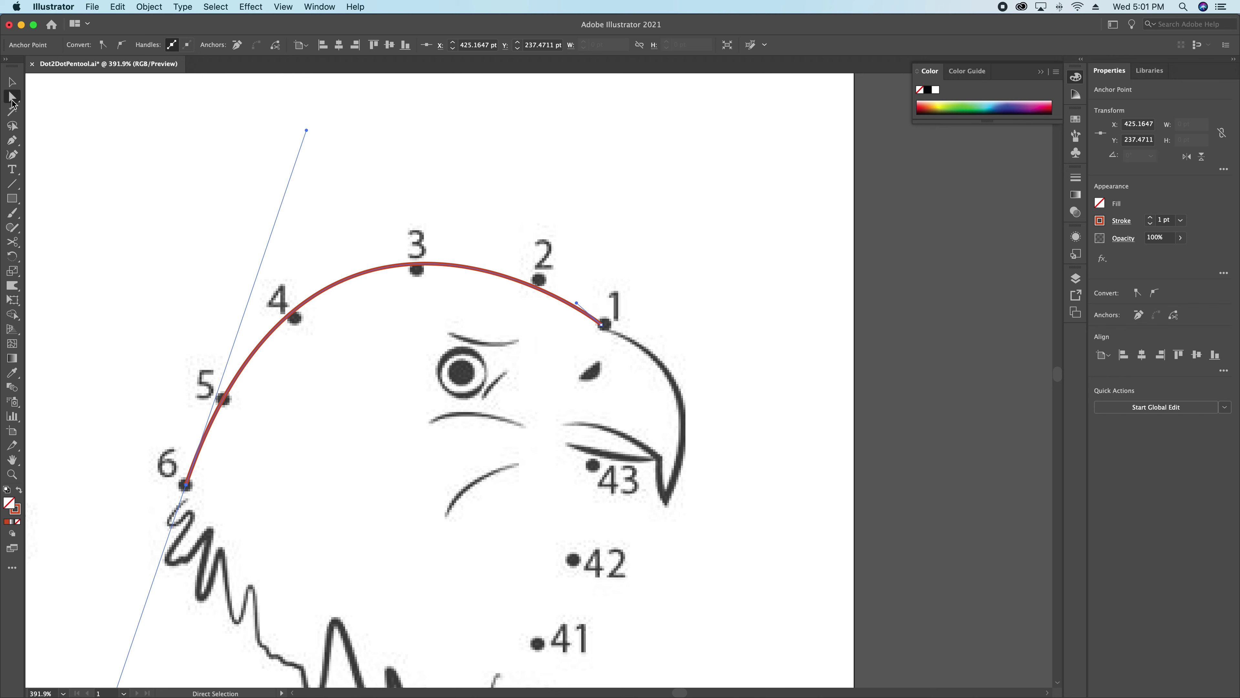
pyautogui.click(13, 141)
pyautogui.press('super')
pyautogui.moveTo(577, 304); pyautogui.dragTo(574, 282)
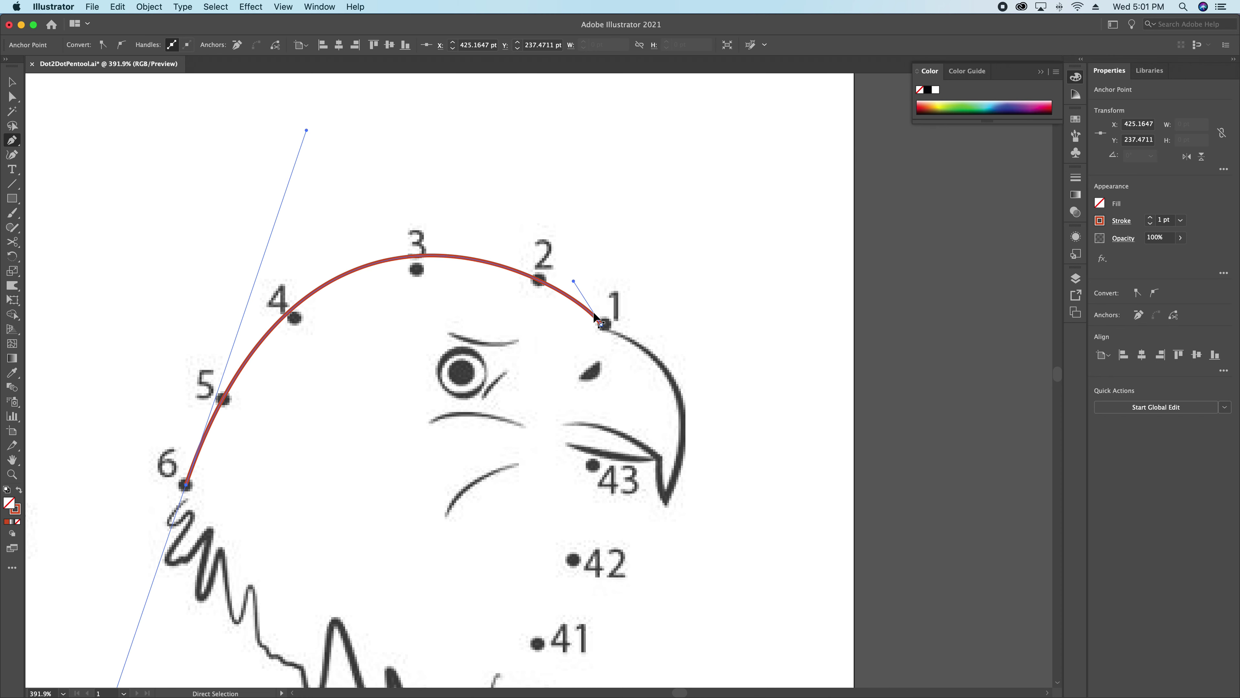
pyautogui.click(604, 325)
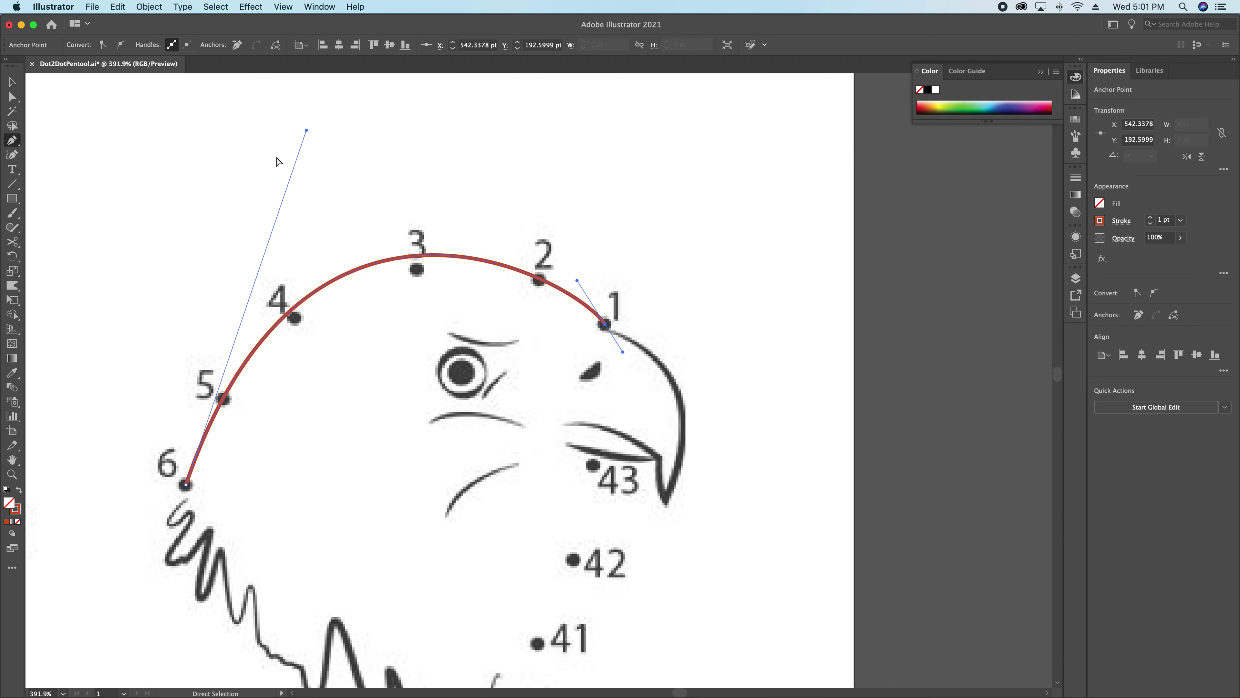
pyautogui.moveTo(307, 131); pyautogui.dragTo(292, 167)
pyautogui.moveTo(335, 448); pyautogui.dragTo(607, 312)
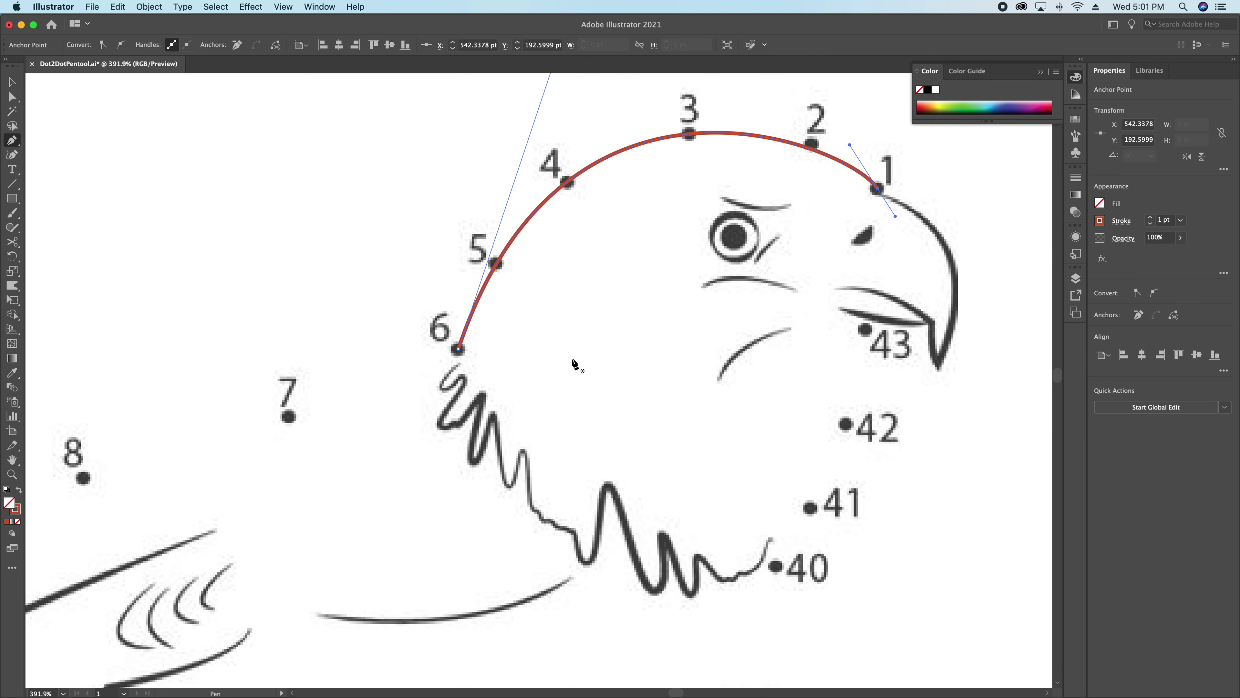
pyautogui.click(460, 350)
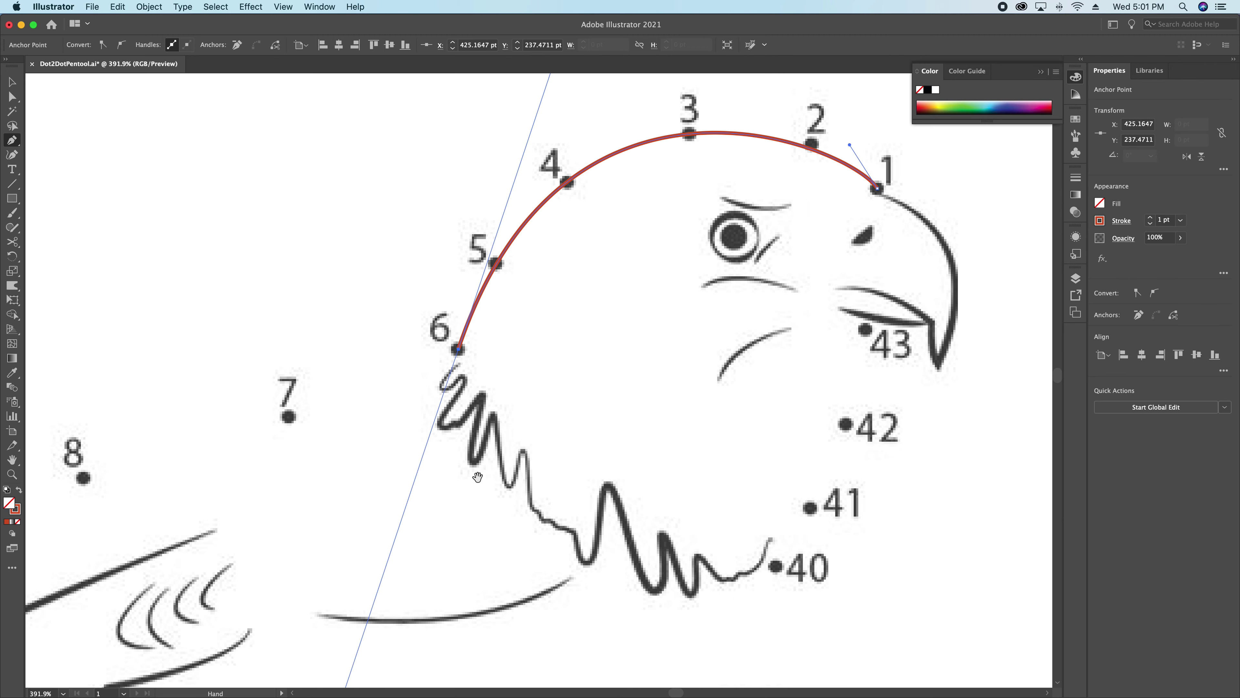
pyautogui.press('super+minus')
pyautogui.press('super+minus')
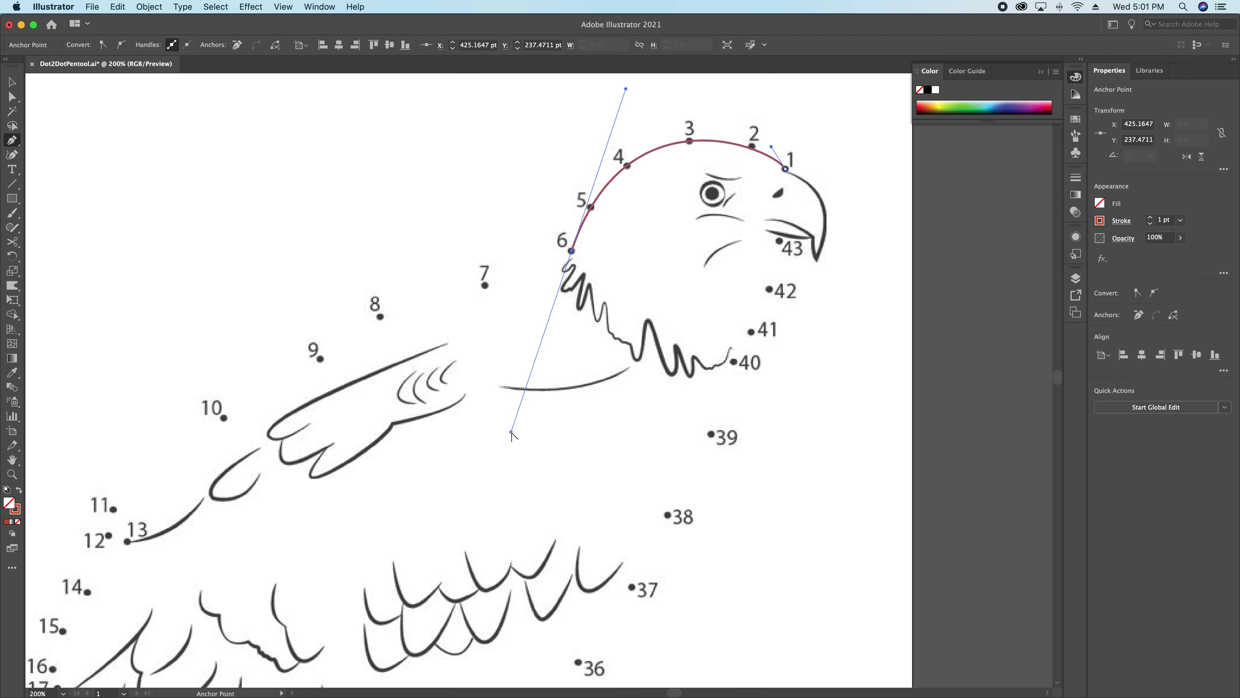
# Step: Shorten dot 6's handle and extend the path with a smooth anchor at dot 9
pyautogui.moveTo(511, 432); pyautogui.dragTo(542, 272)
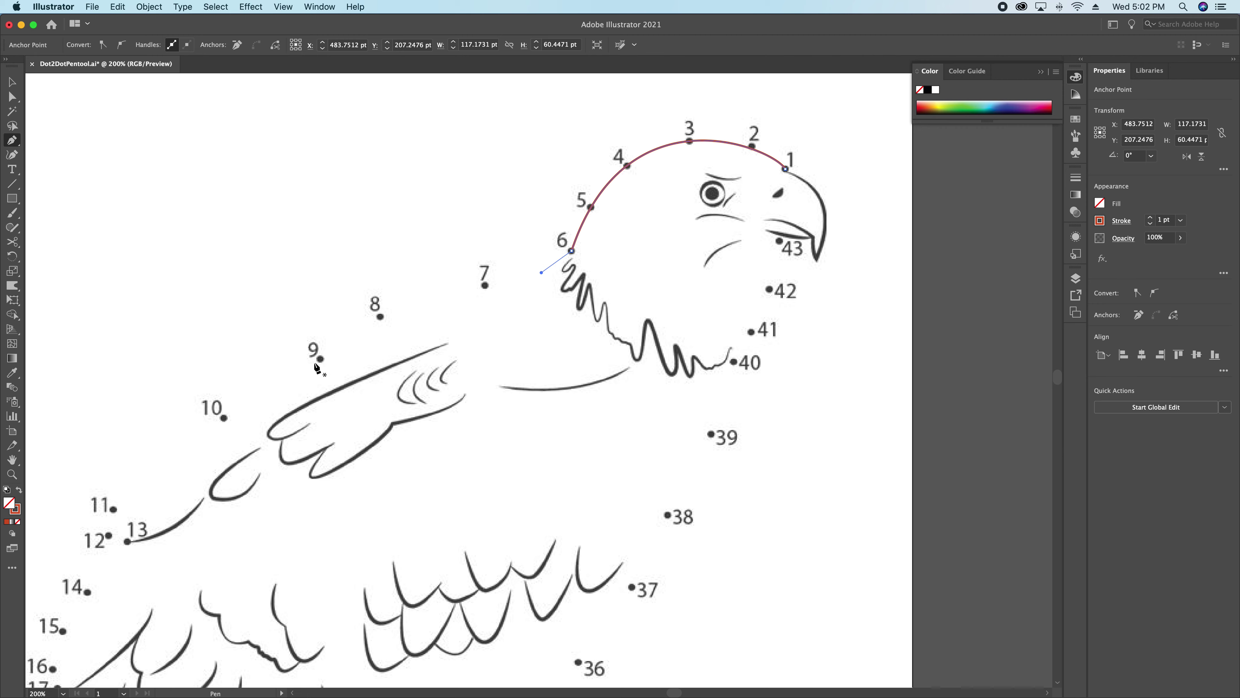
pyautogui.moveTo(312, 369); pyautogui.dragTo(311, 370)
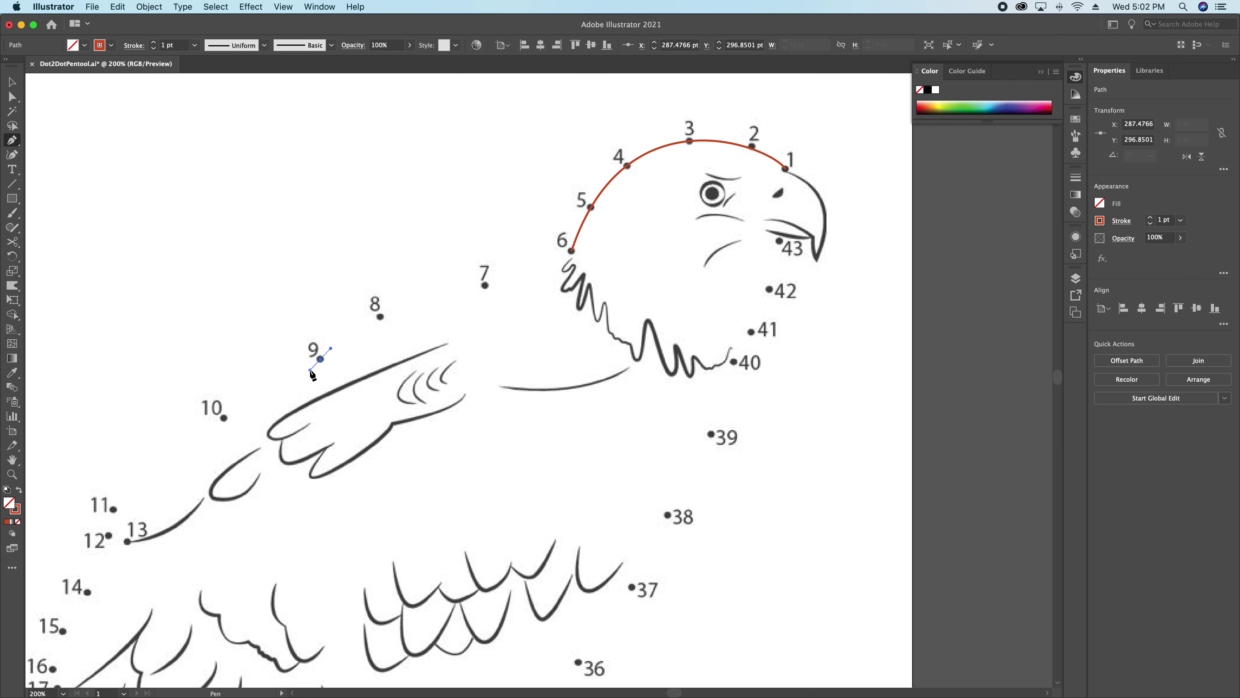
pyautogui.press('super+z')
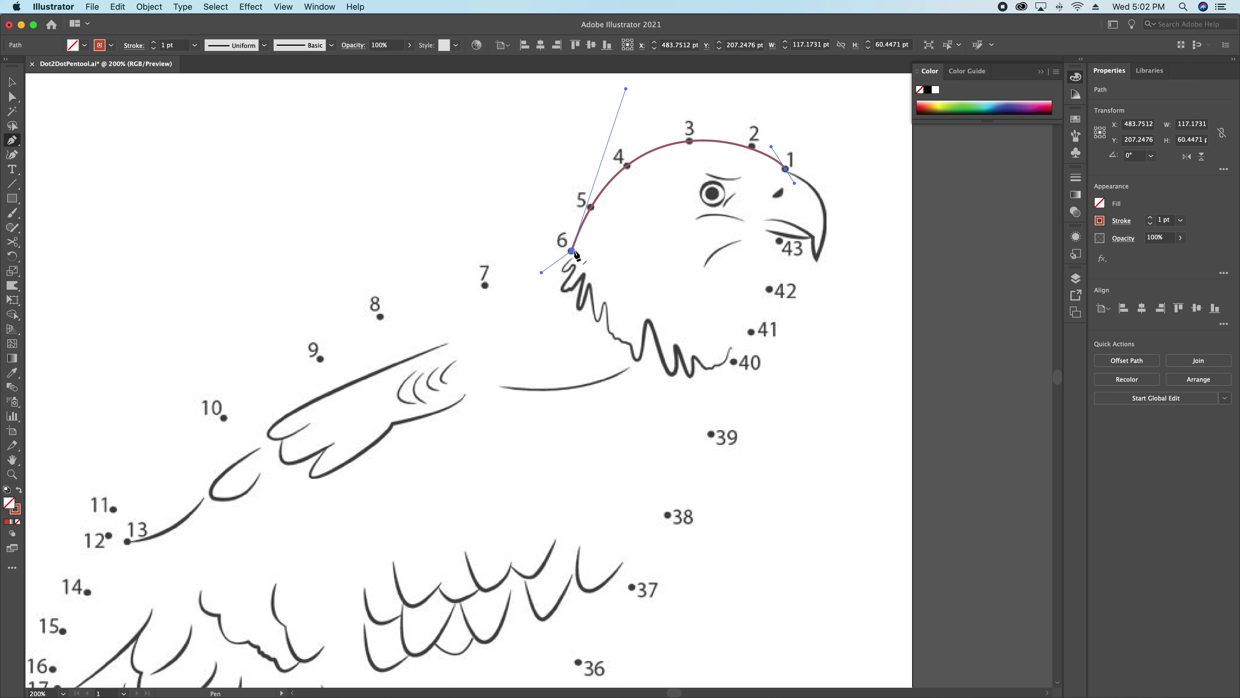
pyautogui.moveTo(572, 250); pyautogui.dragTo(530, 270)
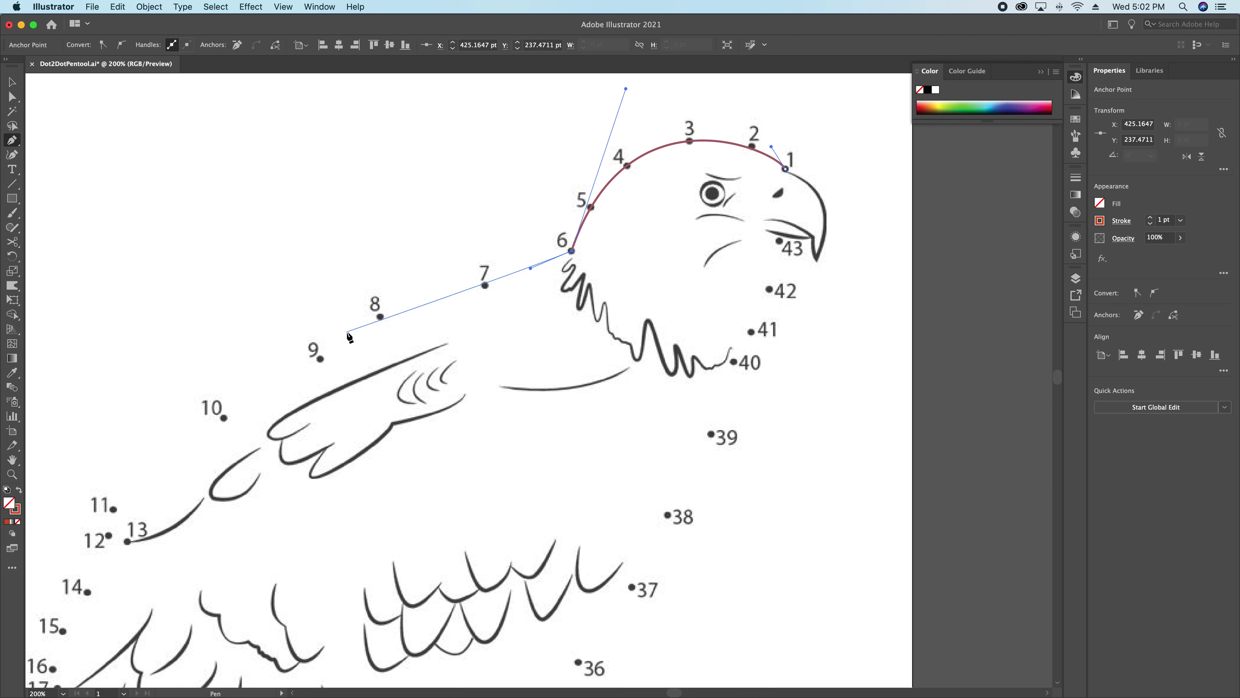
pyautogui.moveTo(321, 359); pyautogui.dragTo(258, 421)
# Step: Tune the handles at dots 6 and 9, then add a smooth anchor at dot 11
pyautogui.press('super')
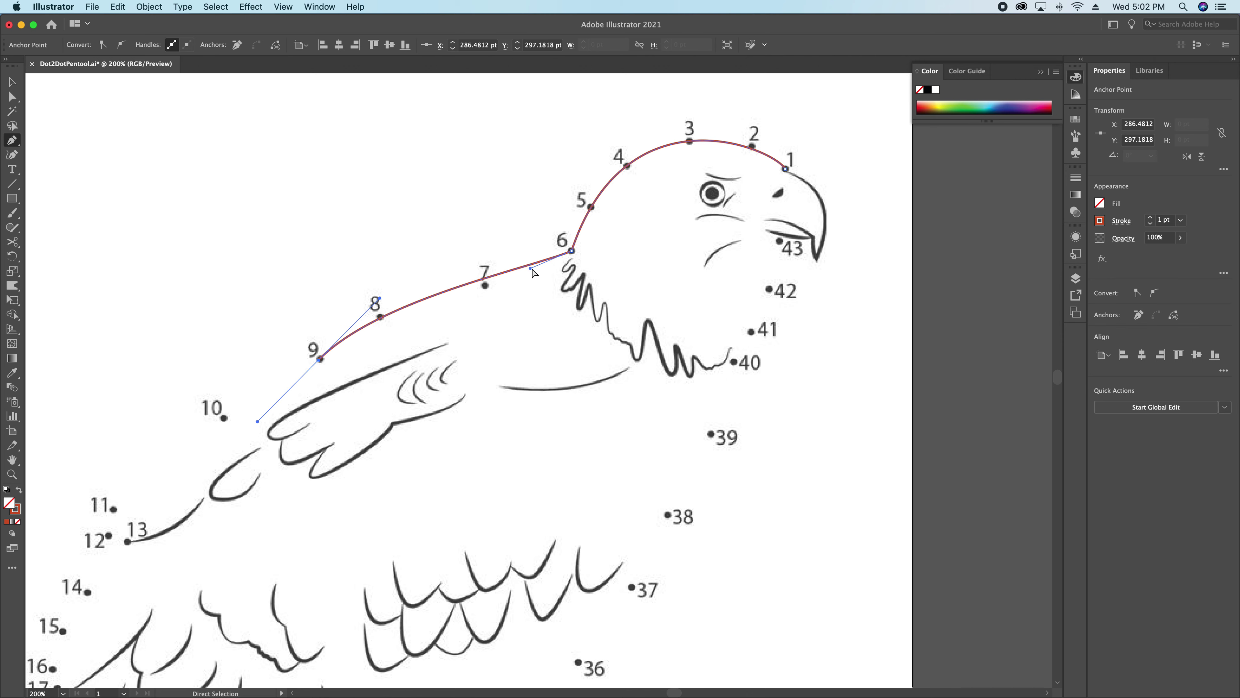
pyautogui.moveTo(533, 269); pyautogui.dragTo(524, 288)
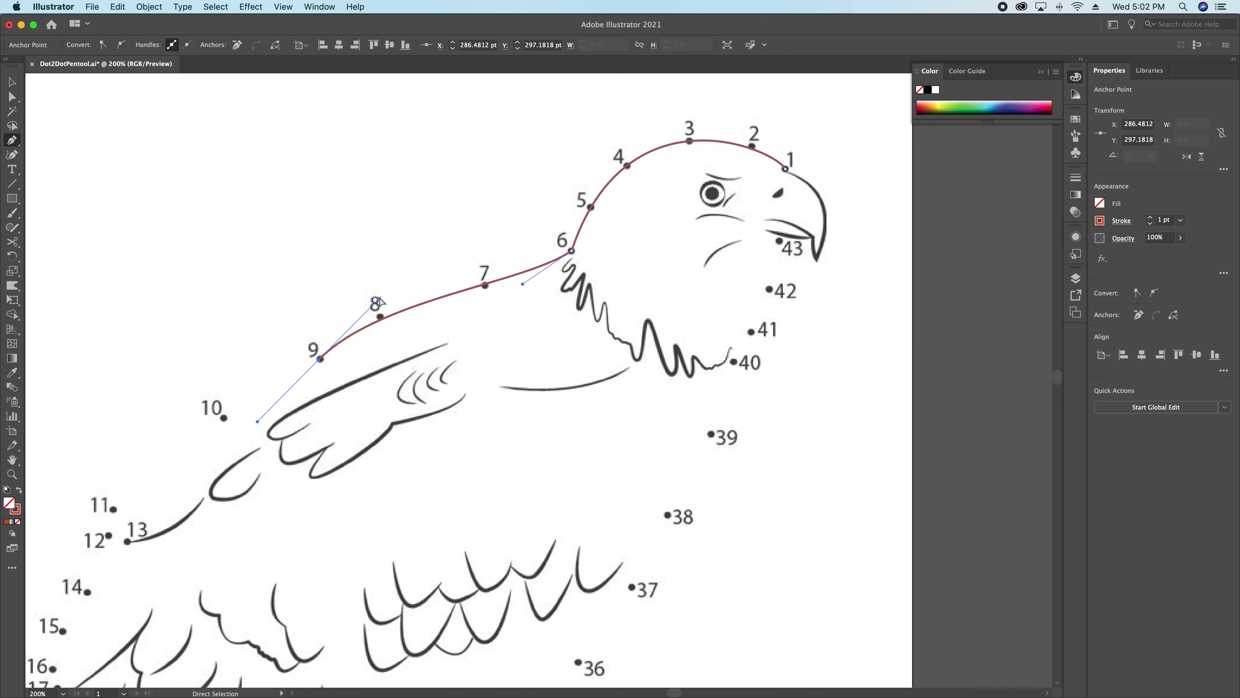
pyautogui.moveTo(380, 297); pyautogui.dragTo(389, 289)
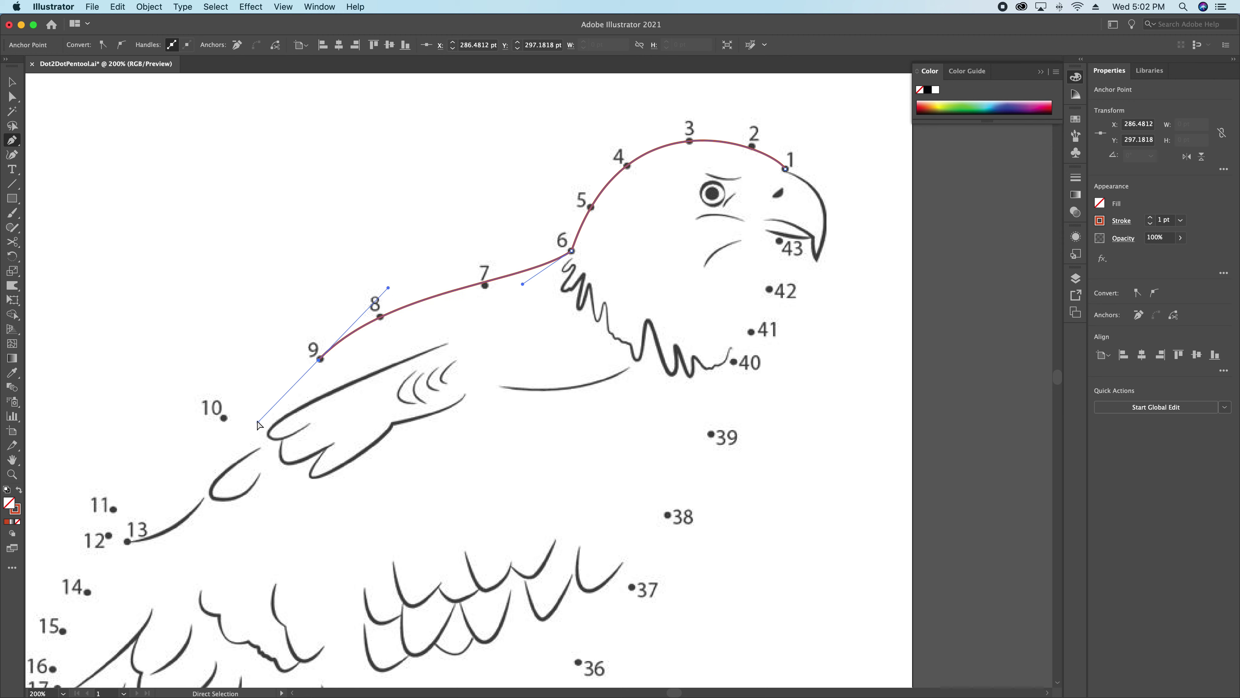
pyautogui.moveTo(258, 423); pyautogui.dragTo(304, 375)
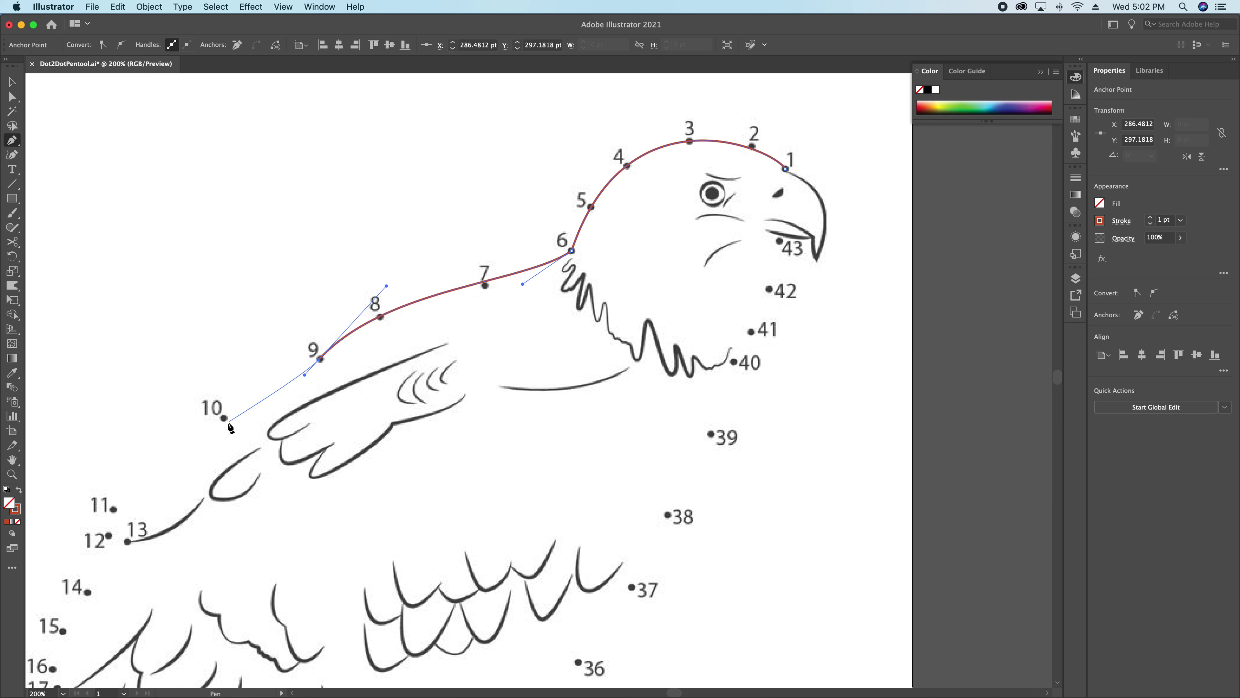
pyautogui.moveTo(114, 510); pyautogui.dragTo(71, 576)
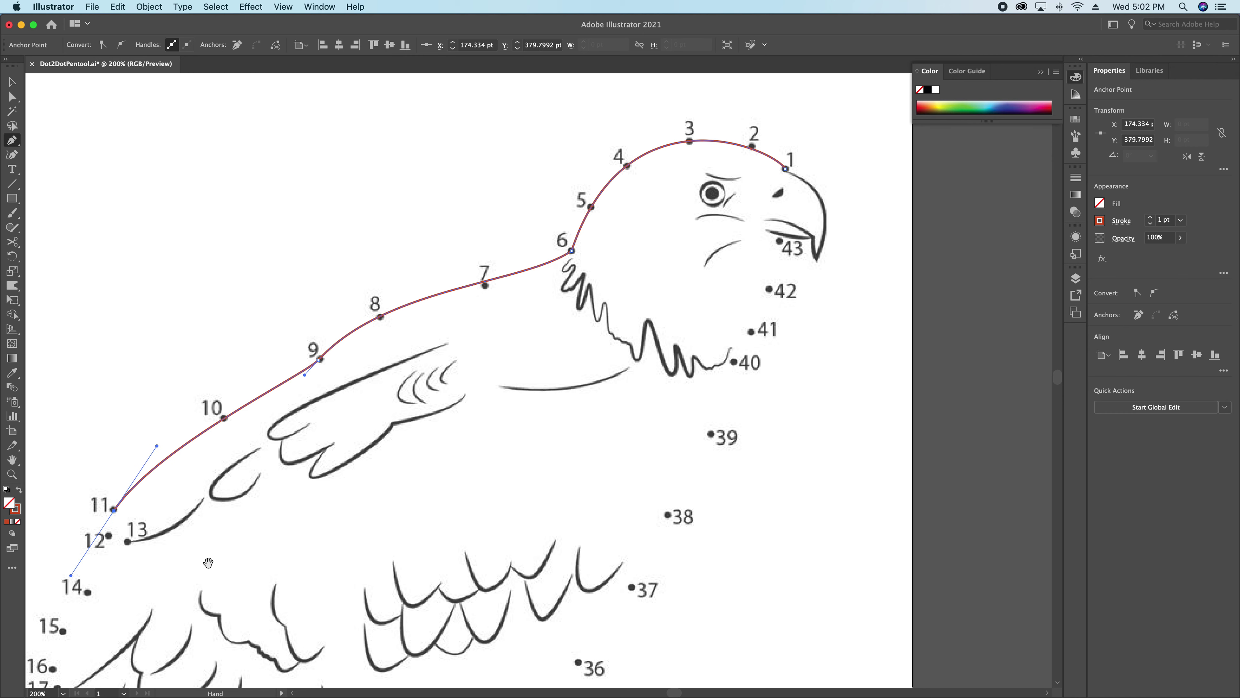
pyautogui.moveTo(209, 563); pyautogui.dragTo(398, 389)
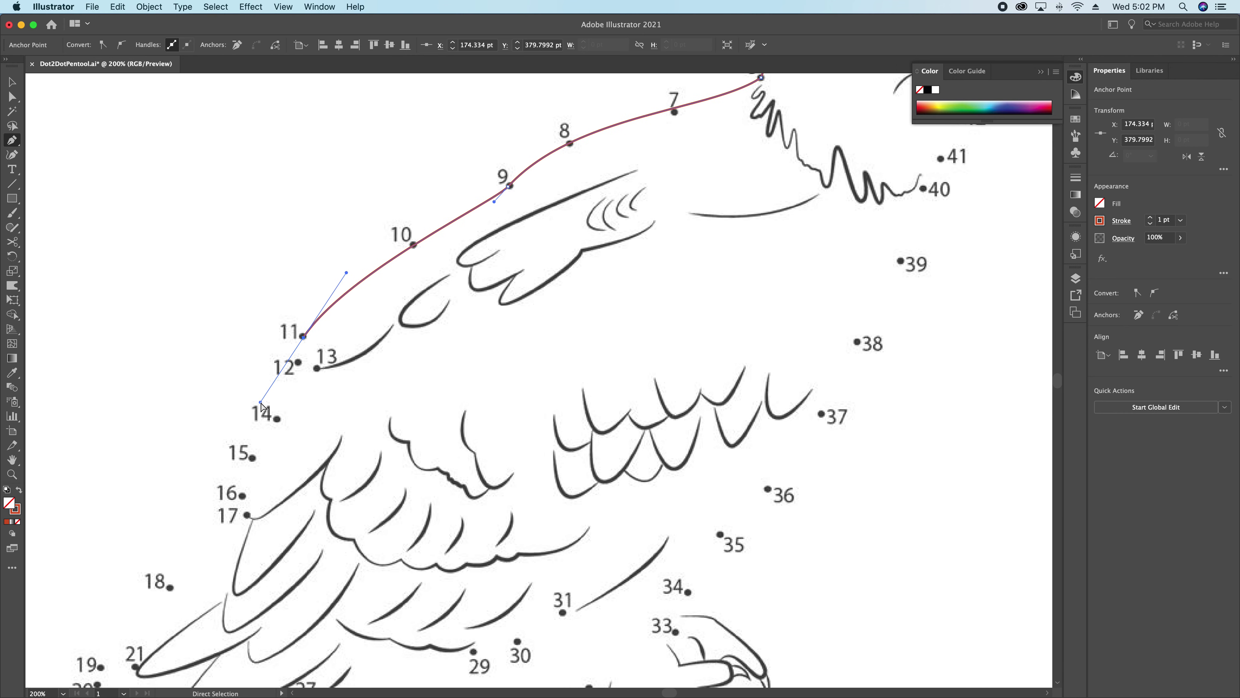
# Step: Shorten dot 11's handle and place smooth anchors at dot 17 and dot 21 along the wing
pyautogui.moveTo(260, 402); pyautogui.dragTo(293, 392)
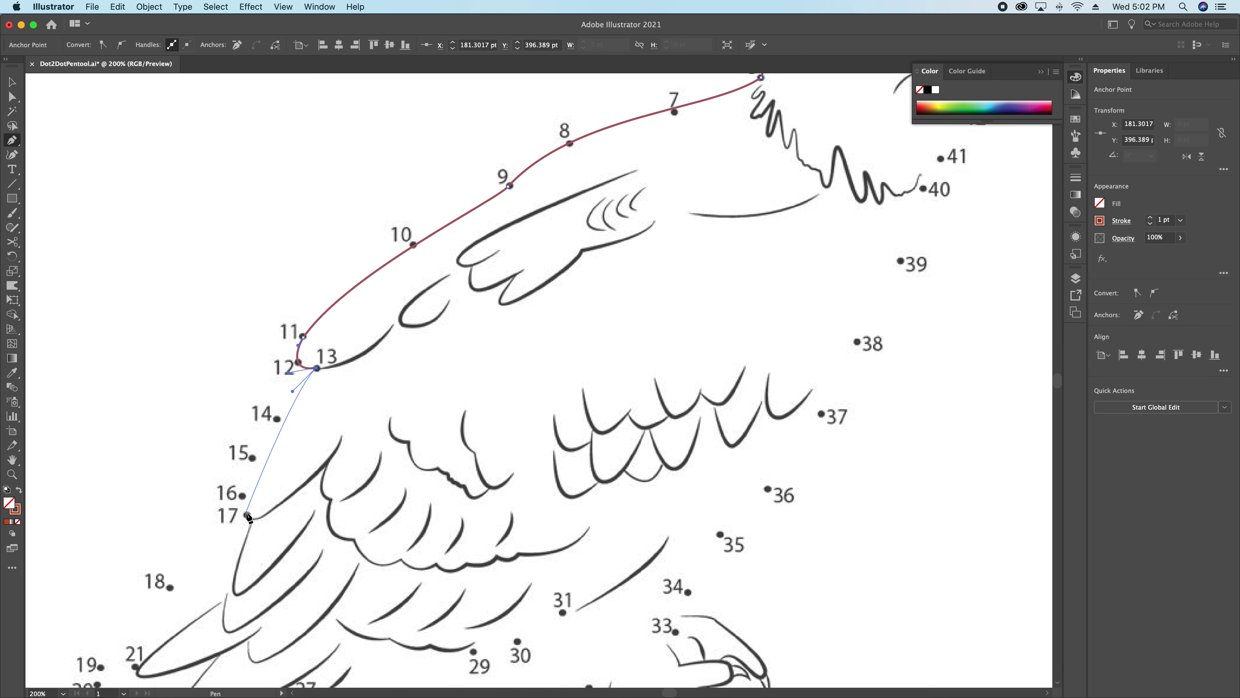
pyautogui.moveTo(247, 515); pyautogui.dragTo(493, 312)
pyautogui.press('space')
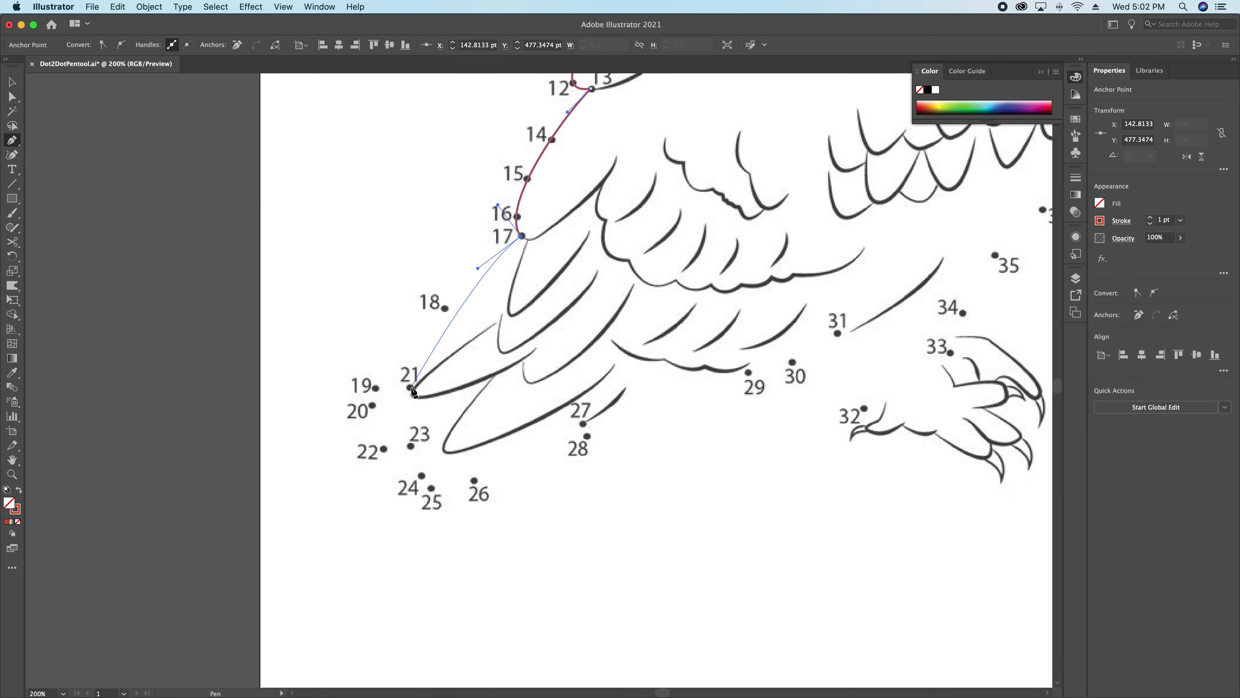
pyautogui.moveTo(413, 391); pyautogui.dragTo(534, 308)
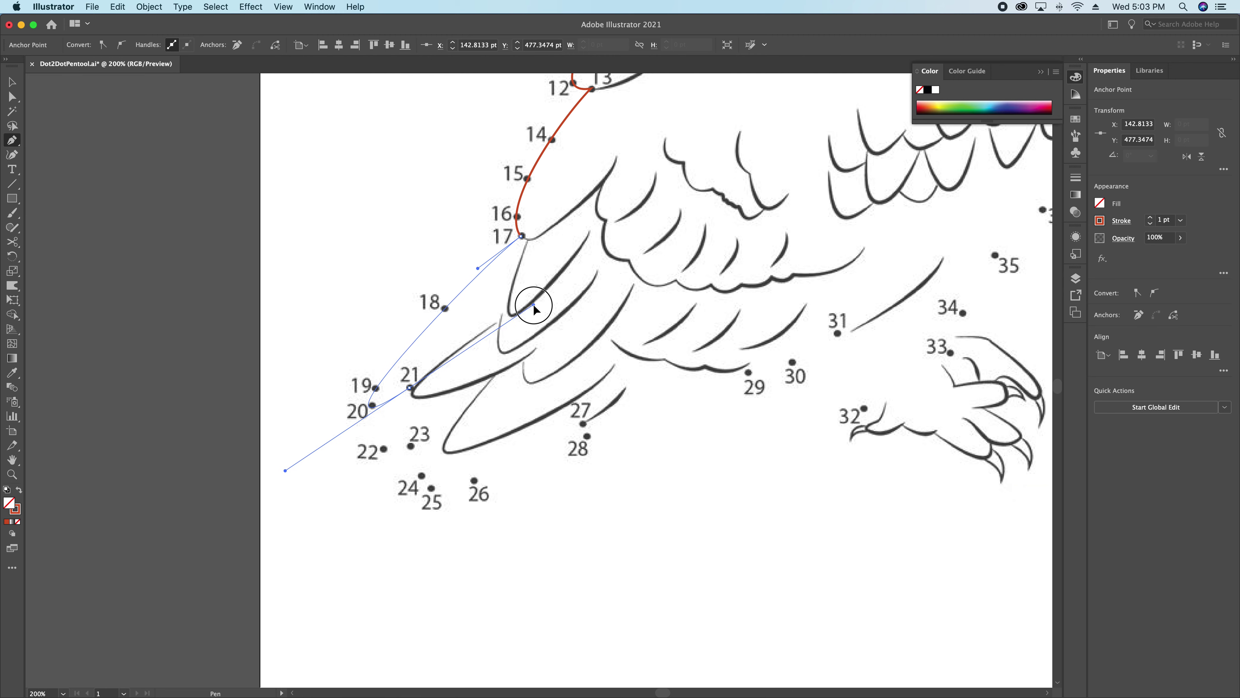
# Step: Curve the path to an anchor at dot 27, reshape dot 23, and make dot 27 a corner
pyautogui.moveTo(535, 308); pyautogui.dragTo(413, 462)
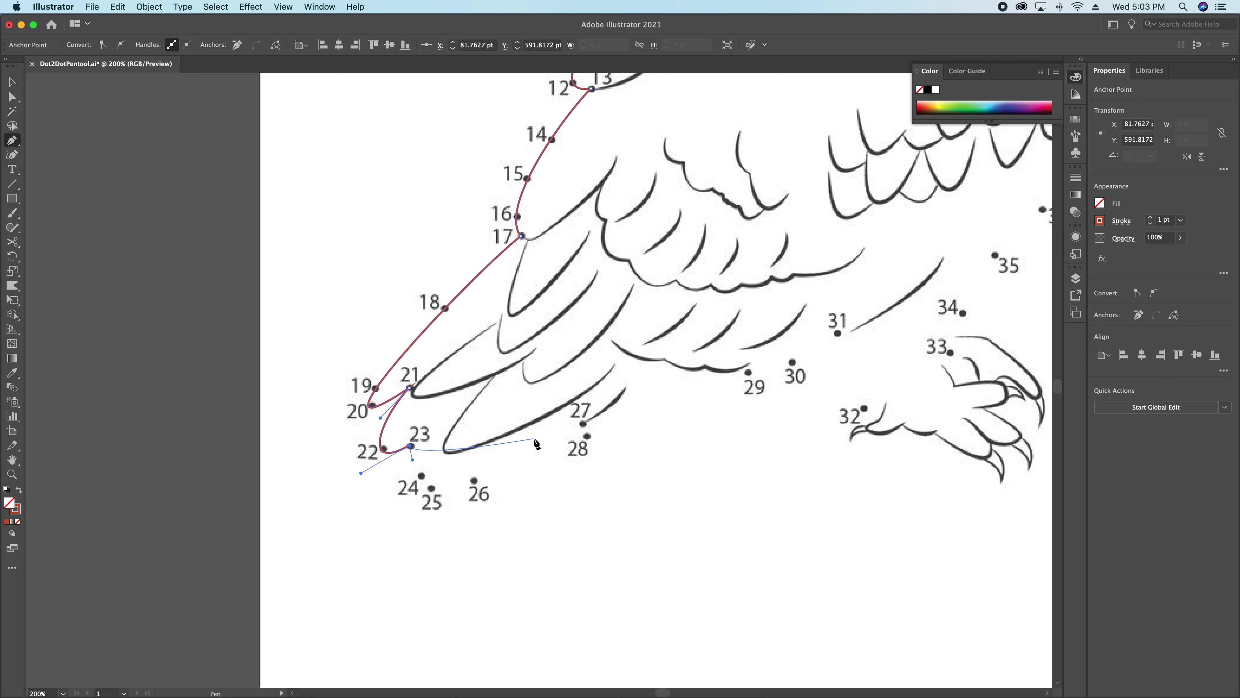
pyautogui.moveTo(583, 423); pyautogui.dragTo(775, 297)
pyautogui.press('super')
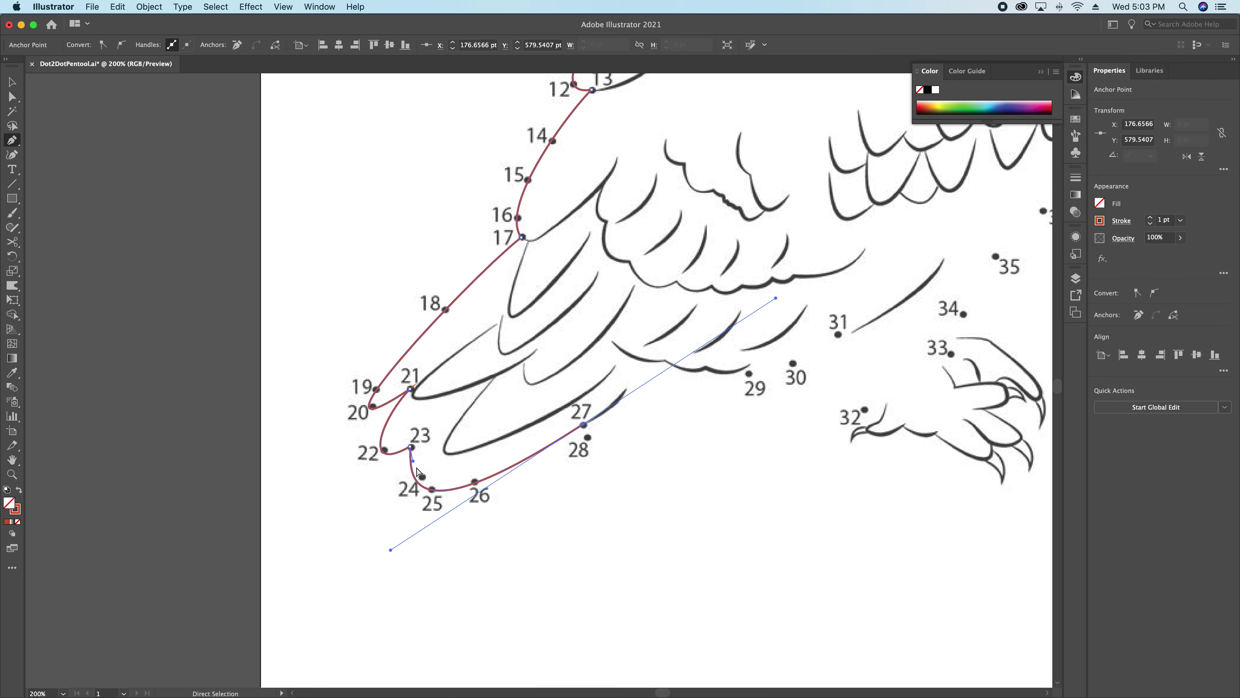
pyautogui.moveTo(413, 461); pyautogui.dragTo(429, 462)
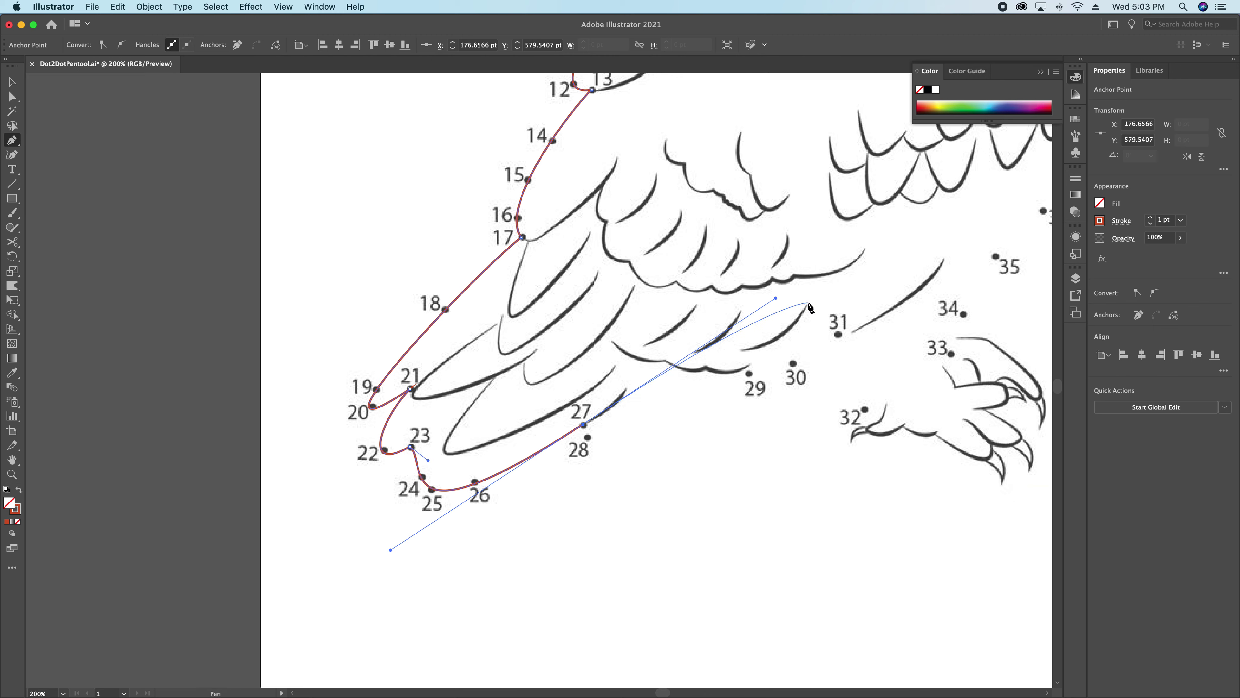
pyautogui.press('alt')
pyautogui.moveTo(776, 299); pyautogui.dragTo(589, 436)
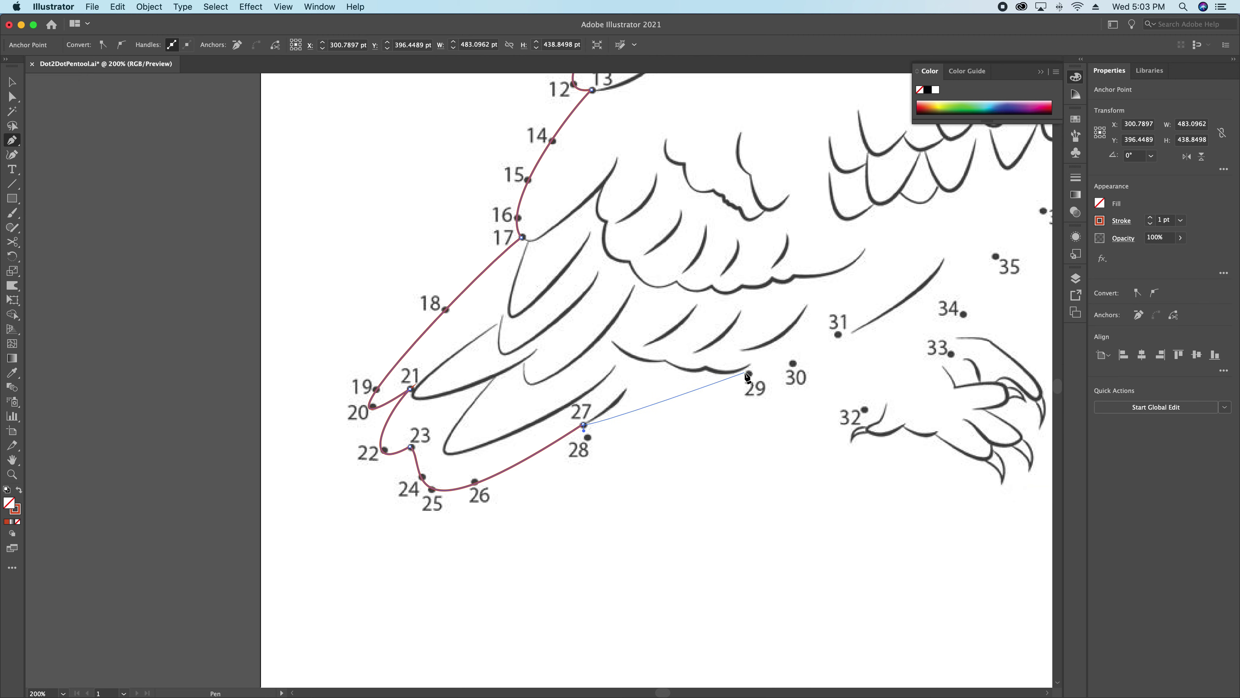
# Step: Add smooth anchors at dots 29, 31 and 34, bending the 31–34 curve downward
pyautogui.moveTo(749, 374)
pyautogui.mouseDown()
pyautogui.moveTo(894, 274)
pyautogui.moveTo(926, 274)
pyautogui.moveTo(753, 369)
pyautogui.moveTo(763, 373)
pyautogui.mouseUp()
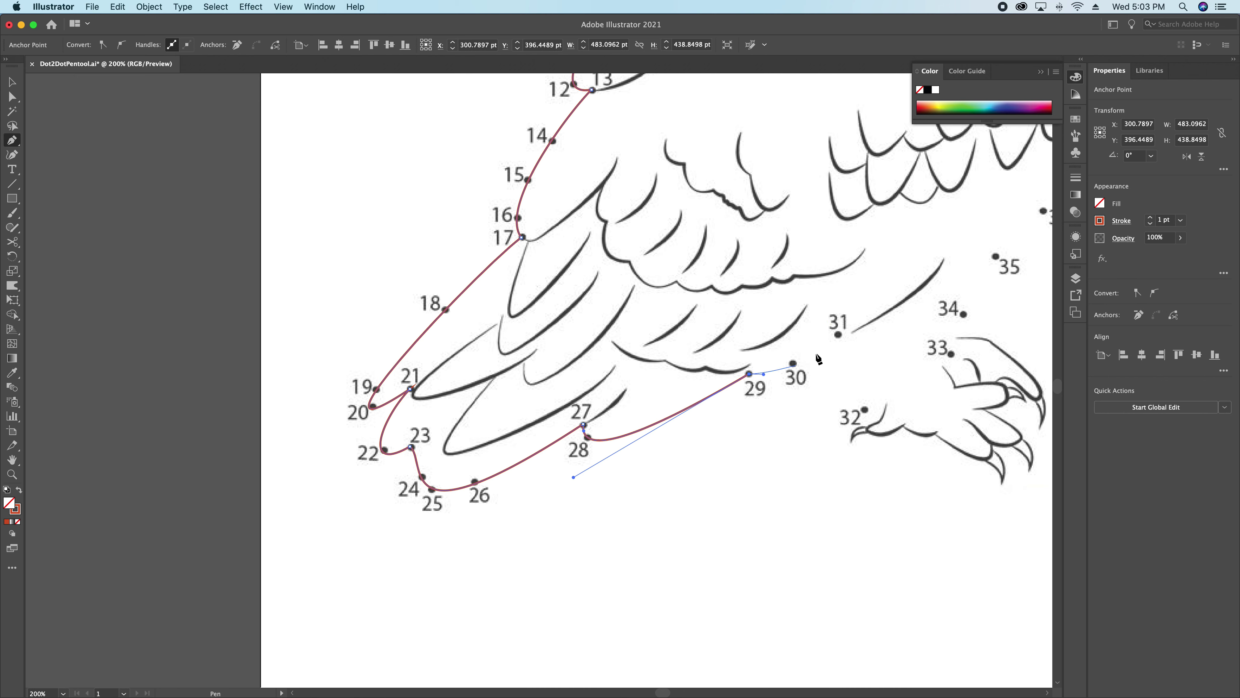
pyautogui.moveTo(838, 337); pyautogui.dragTo(842, 376)
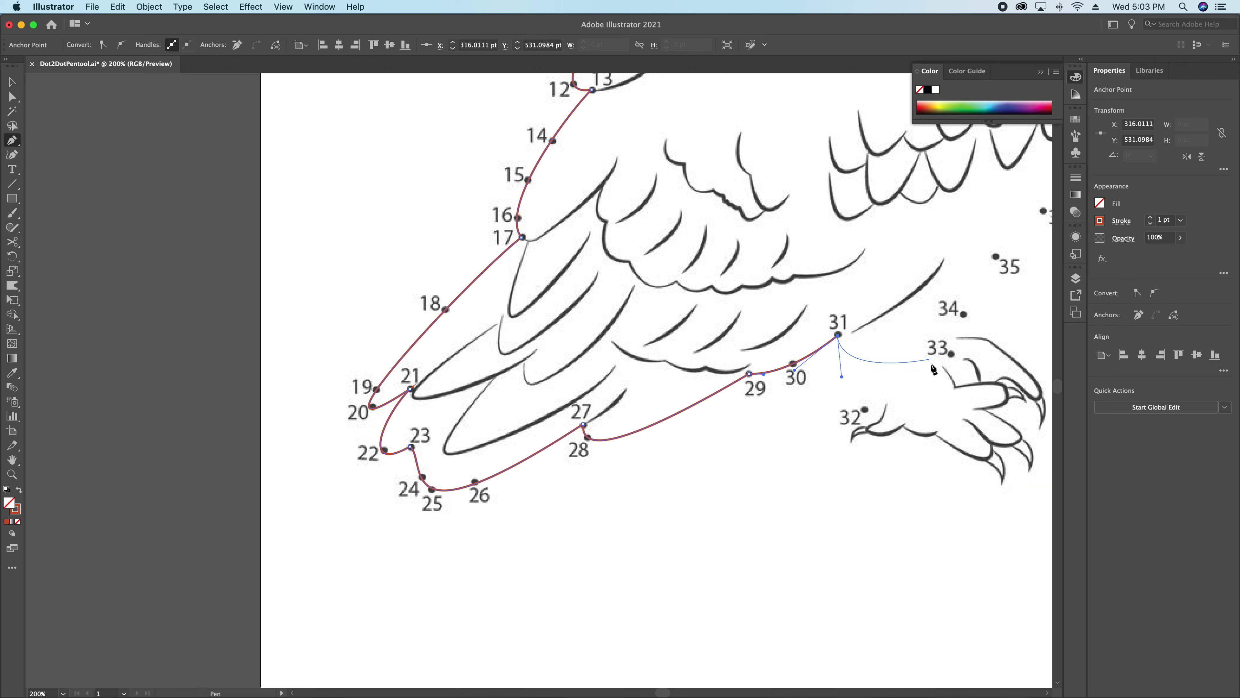
pyautogui.moveTo(962, 314); pyautogui.dragTo(987, 179)
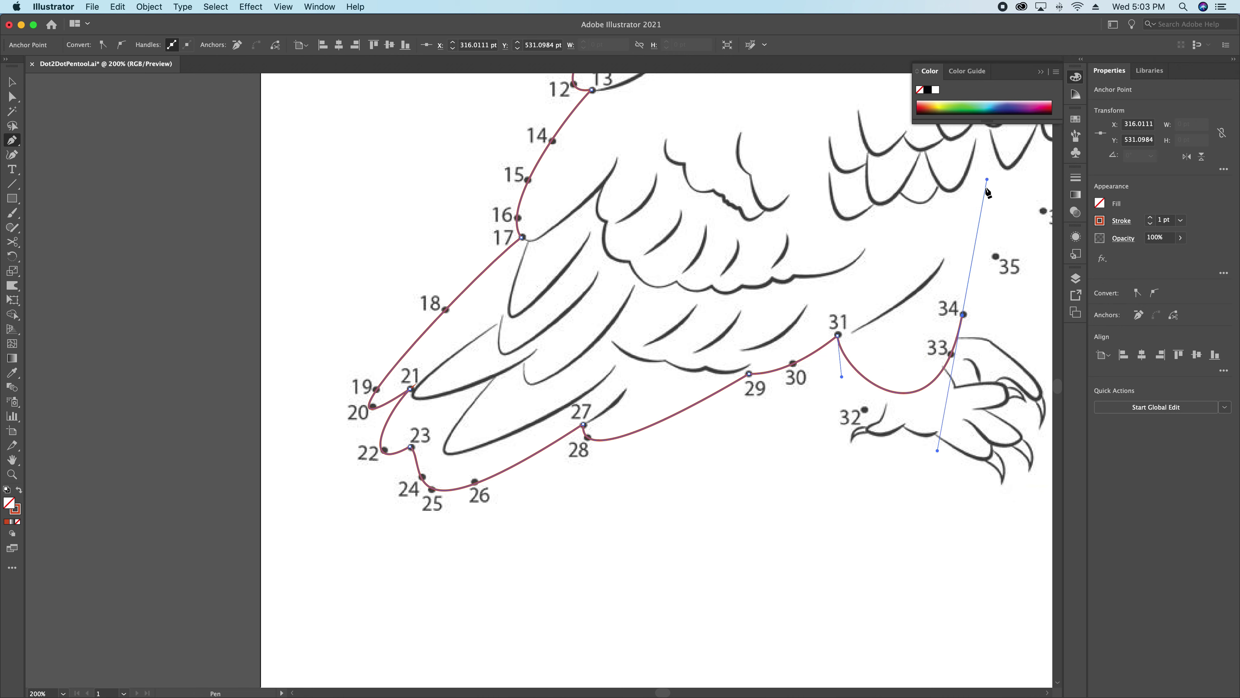
pyautogui.moveTo(841, 377); pyautogui.dragTo(849, 453)
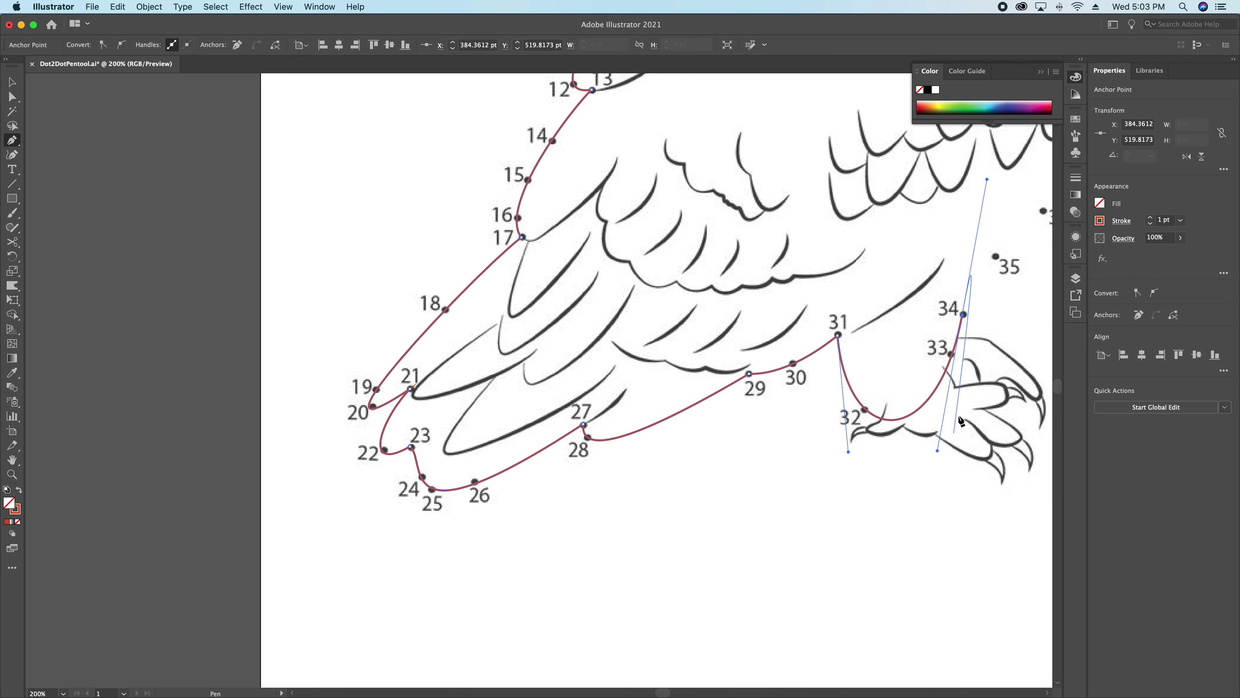
# Step: Nudge anchor 34 and lengthen handles at 31 and 34 so the curve hugs the foot
pyautogui.moveTo(953, 434); pyautogui.dragTo(727, 479)
pyautogui.hscroll(-1, 747, 400)
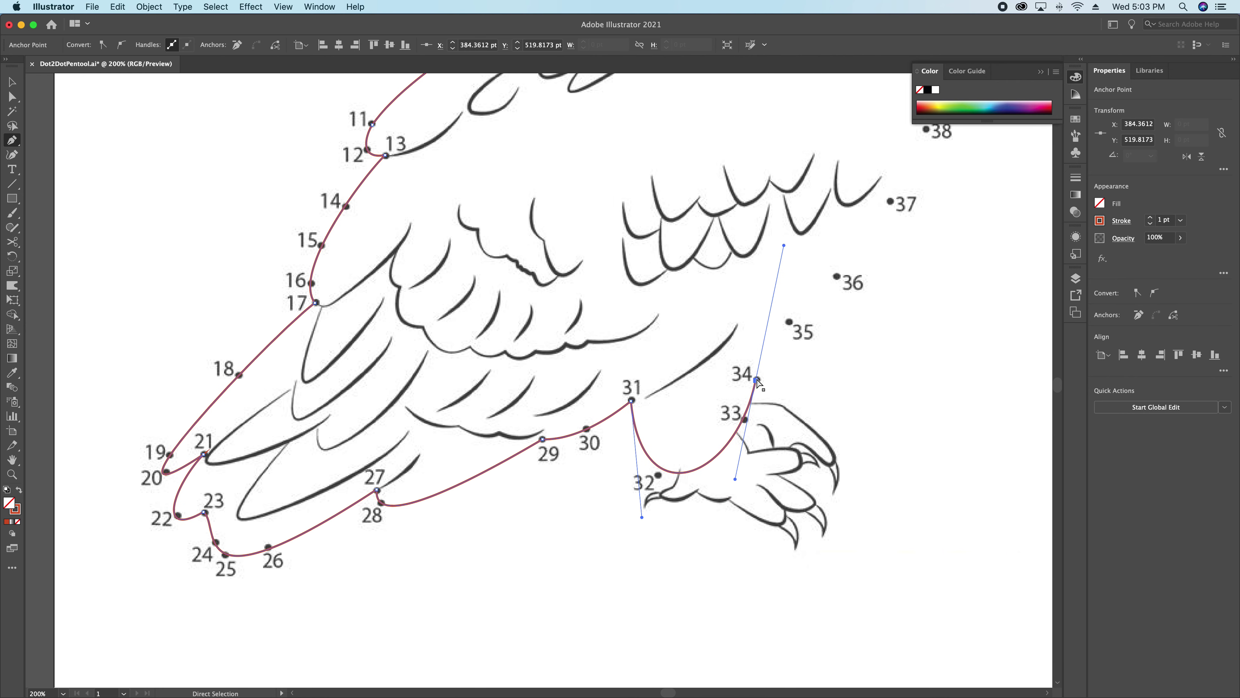
pyautogui.moveTo(757, 379); pyautogui.dragTo(759, 380)
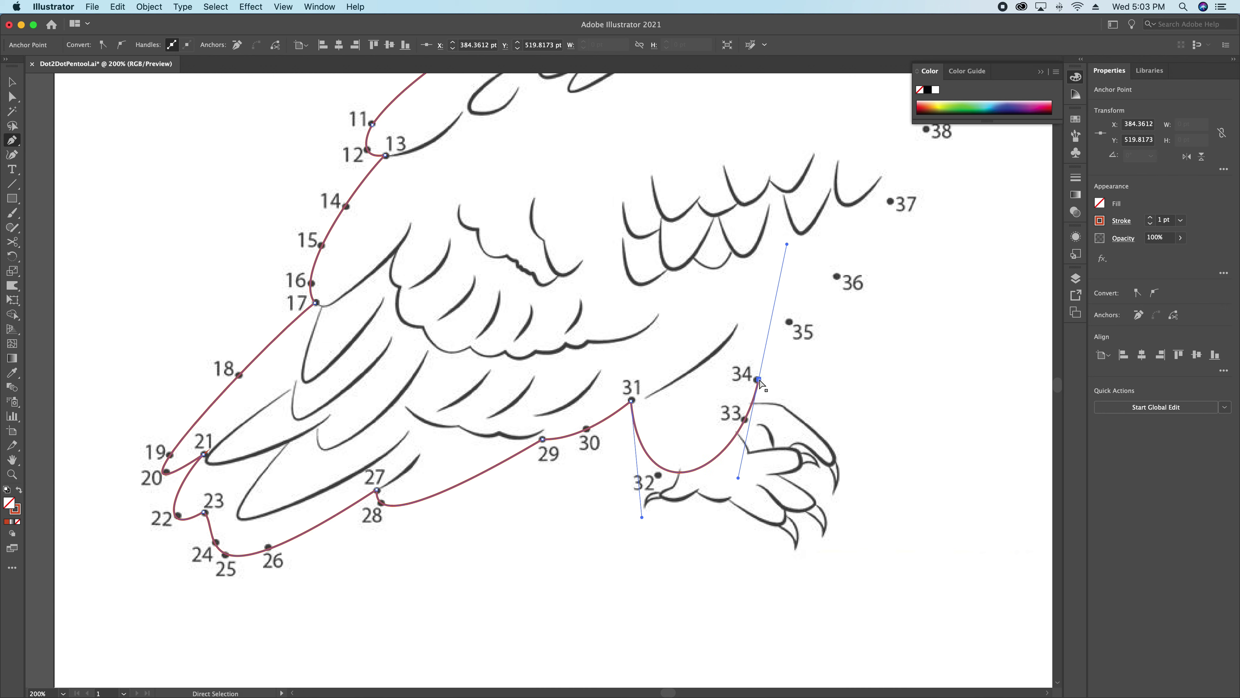
pyautogui.moveTo(643, 521); pyautogui.dragTo(632, 532)
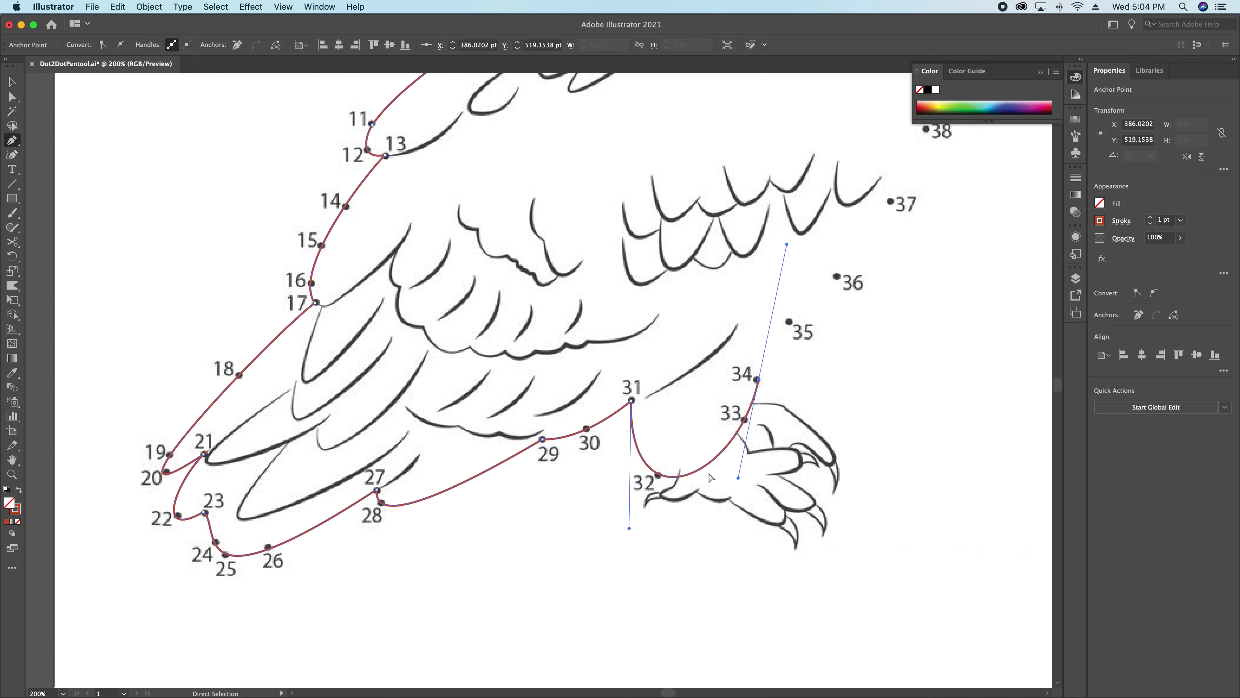
pyautogui.moveTo(739, 479); pyautogui.dragTo(747, 455)
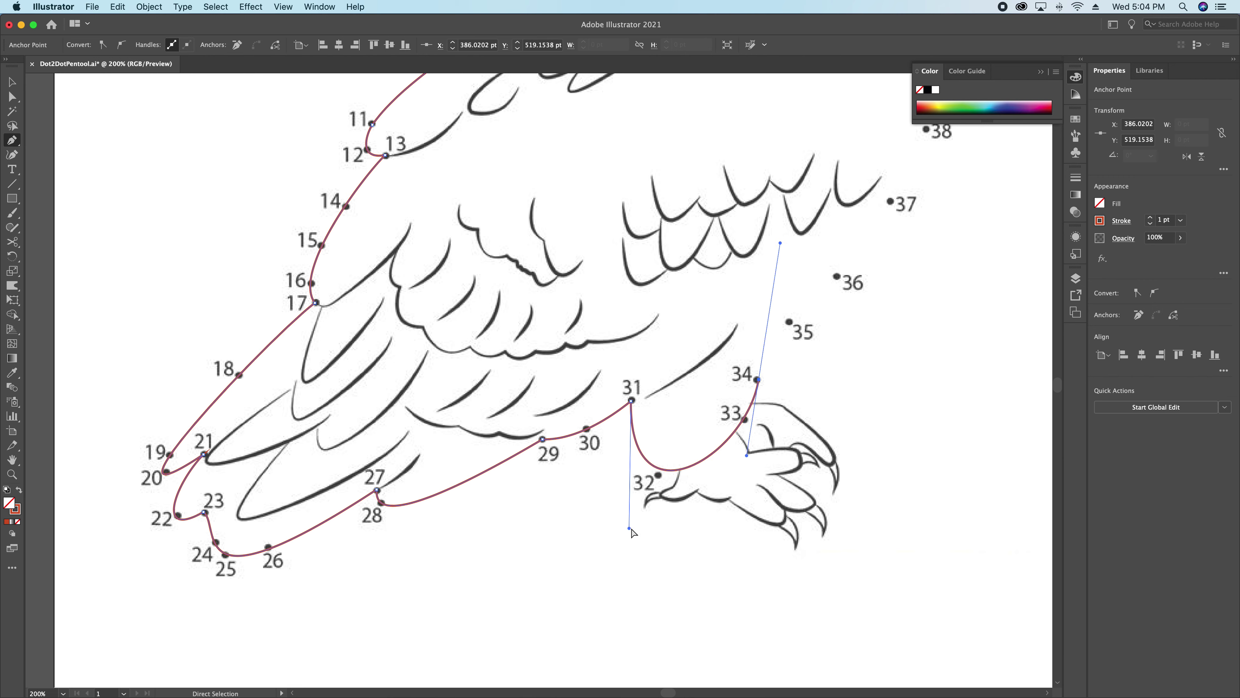
pyautogui.moveTo(632, 532); pyautogui.dragTo(630, 544)
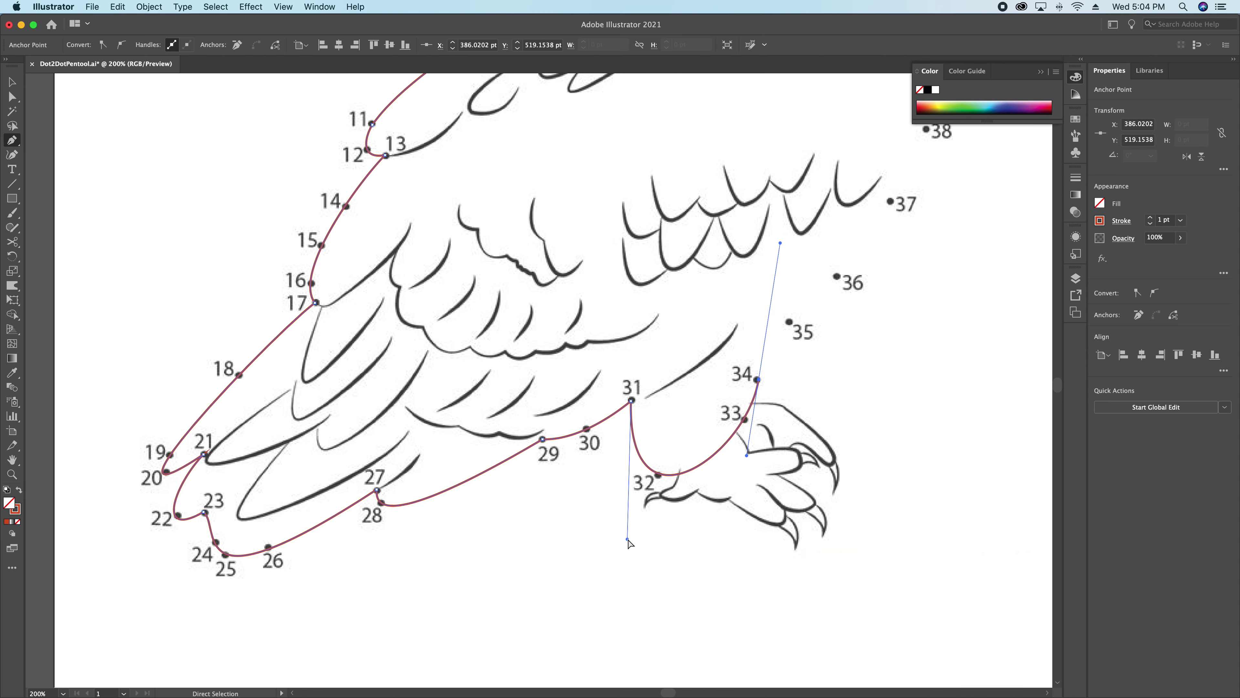
pyautogui.hscroll(5, 781, 391)
pyautogui.scroll(2, 781, 391)
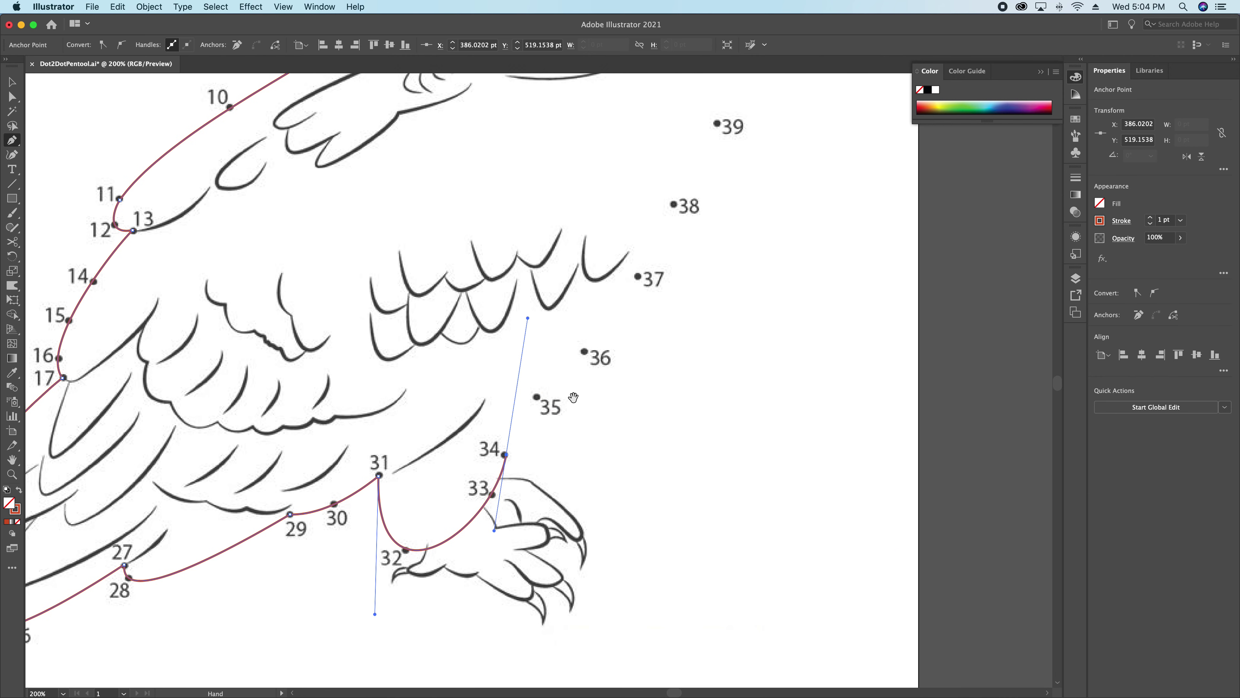
# Step: Shorten dot 34's outgoing handle and place a smooth curved anchor on dot 40
pyautogui.moveTo(528, 319); pyautogui.dragTo(520, 422)
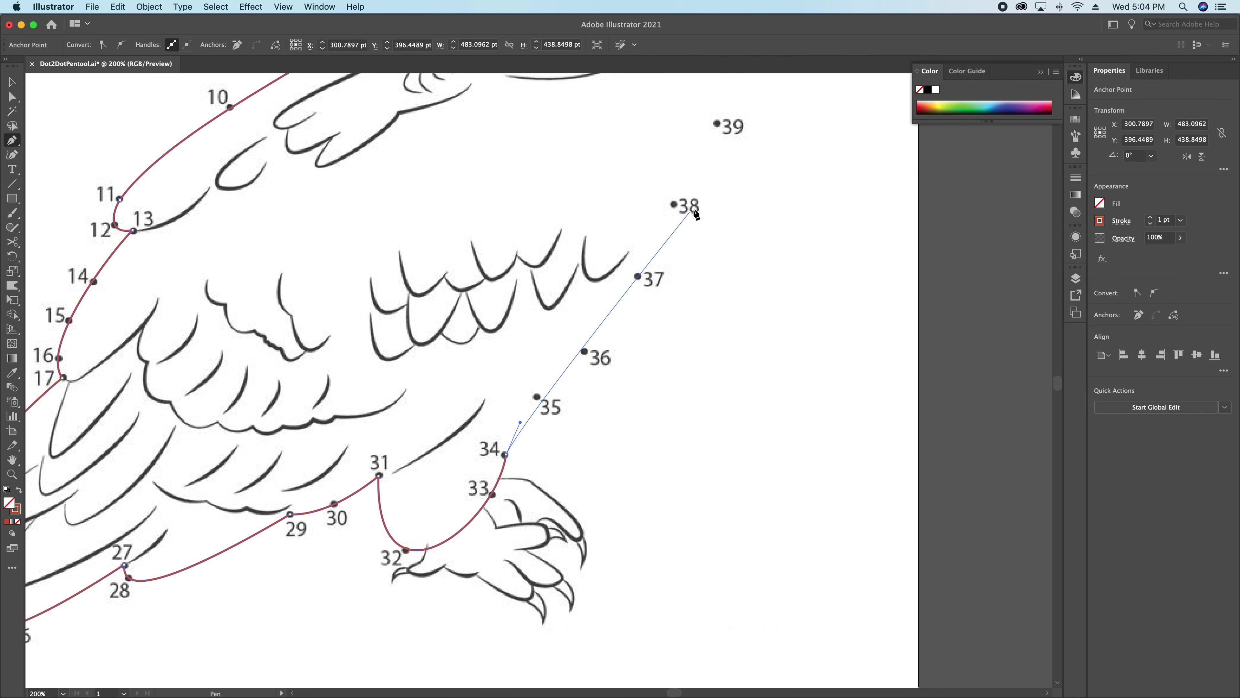
pyautogui.scroll(4, 686, 202)
pyautogui.hscroll(2, 686, 202)
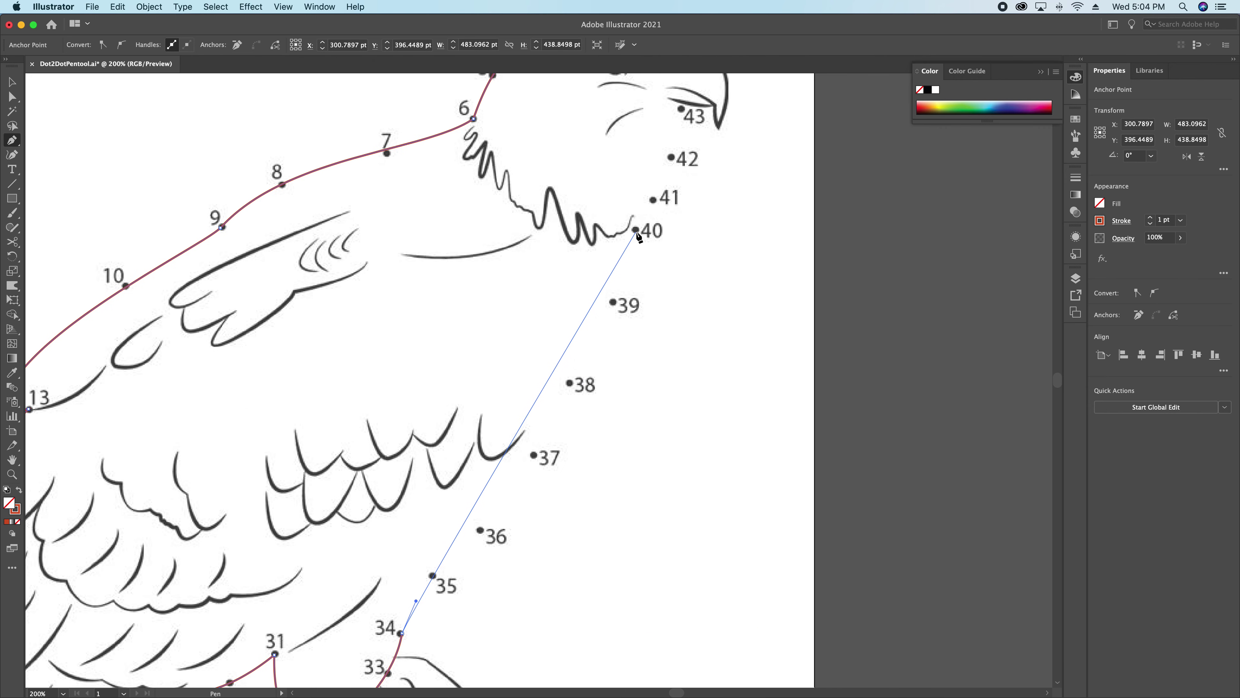
pyautogui.moveTo(635, 230); pyautogui.dragTo(658, 98)
# Step: Reshape the handles at dots 34 and 40 so the curve follows dots 35–39
pyautogui.scroll(-5, 535, 415)
pyautogui.hscroll(-2, 535, 416)
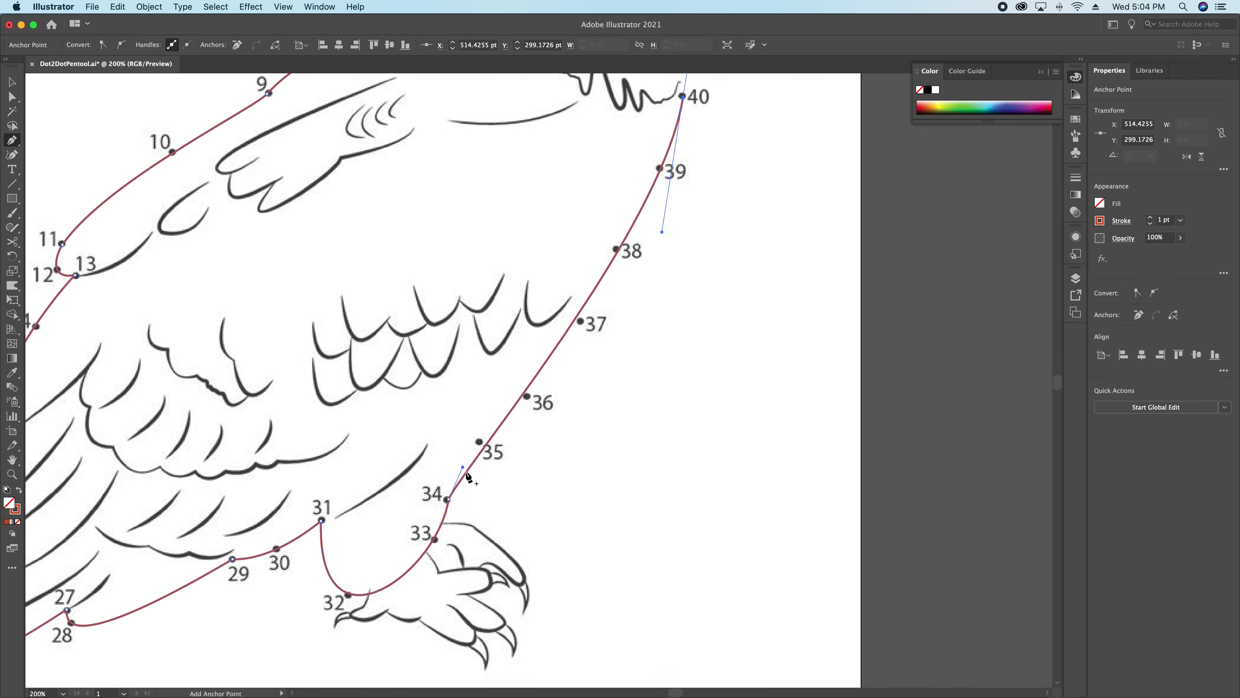
pyautogui.moveTo(462, 468); pyautogui.dragTo(466, 438)
pyautogui.moveTo(662, 233); pyautogui.dragTo(625, 304)
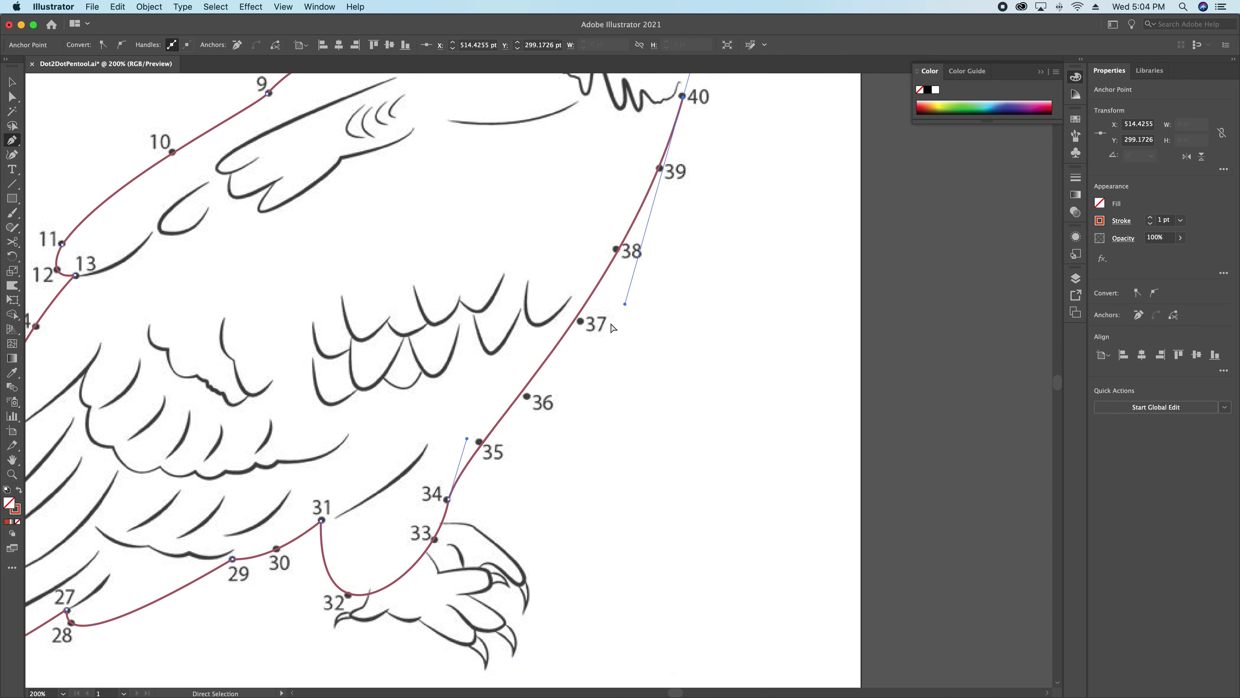
pyautogui.moveTo(467, 439); pyautogui.dragTo(469, 420)
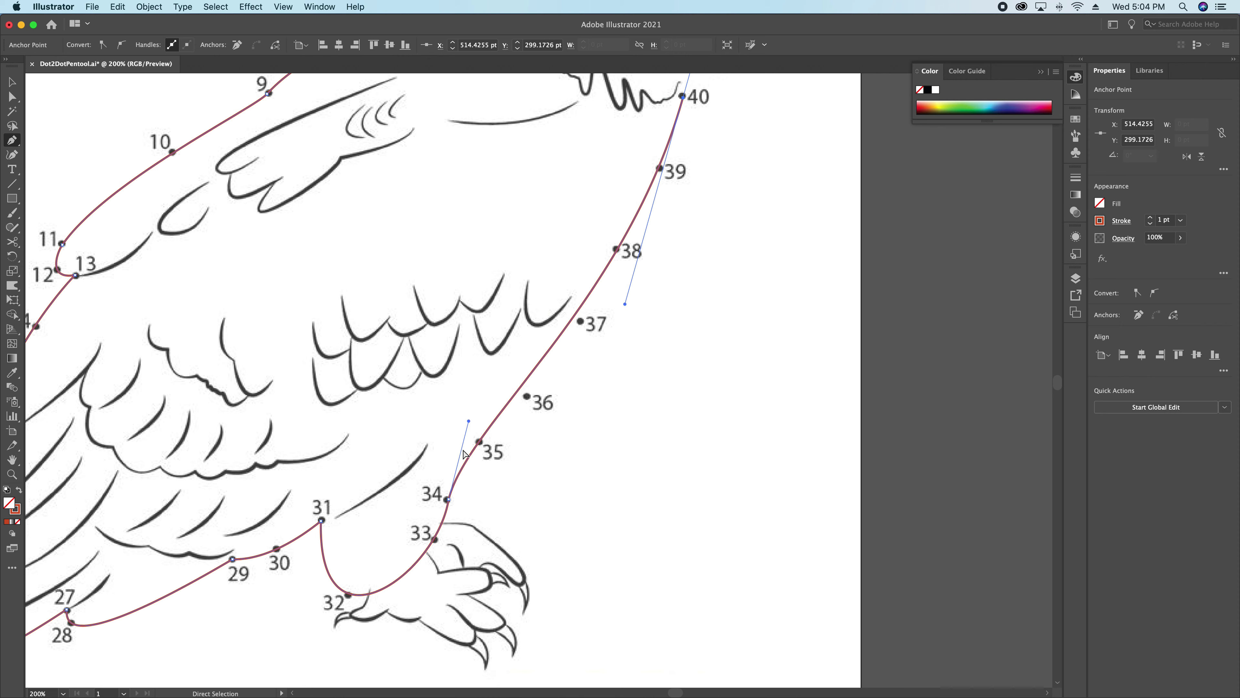
pyautogui.moveTo(468, 421); pyautogui.dragTo(503, 381)
pyautogui.moveTo(625, 306); pyautogui.dragTo(573, 408)
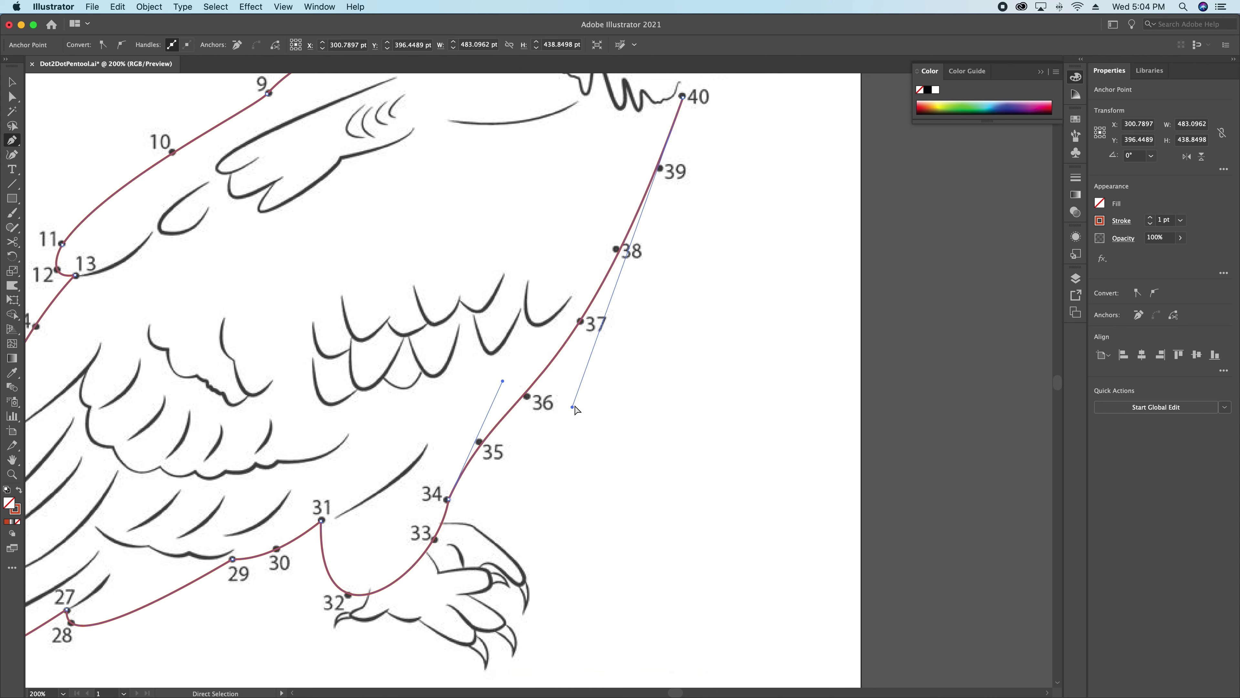
pyautogui.moveTo(504, 382); pyautogui.dragTo(501, 383)
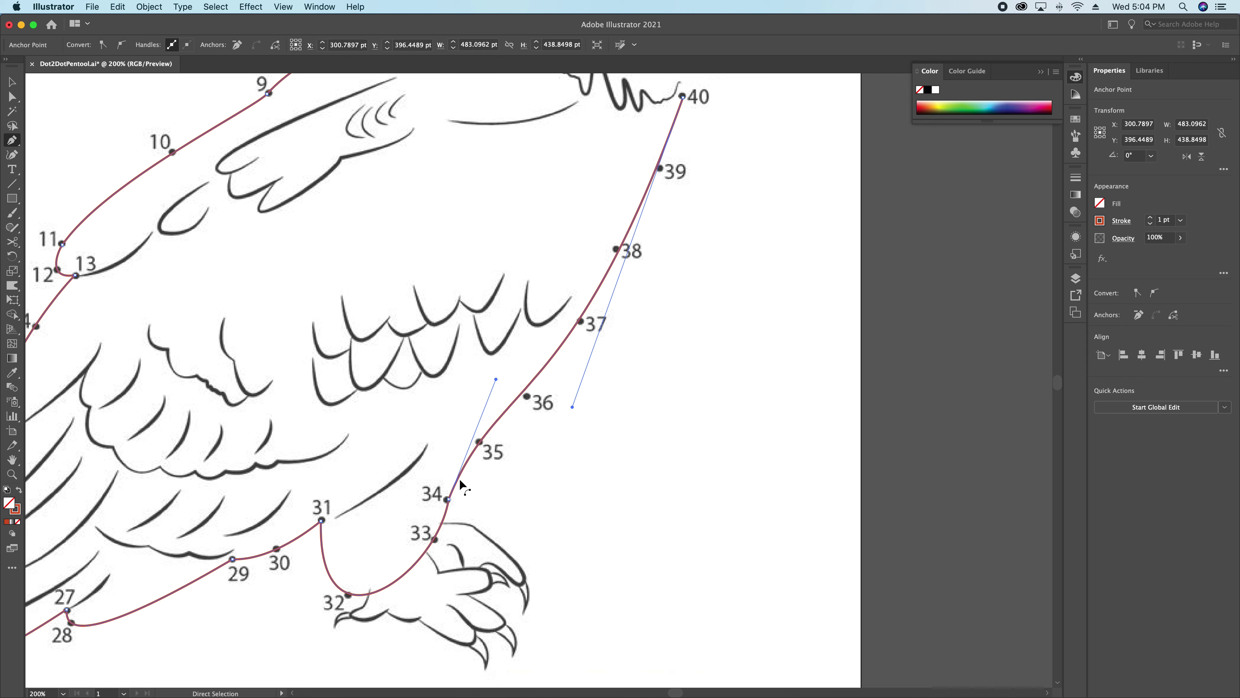
pyautogui.click(448, 500)
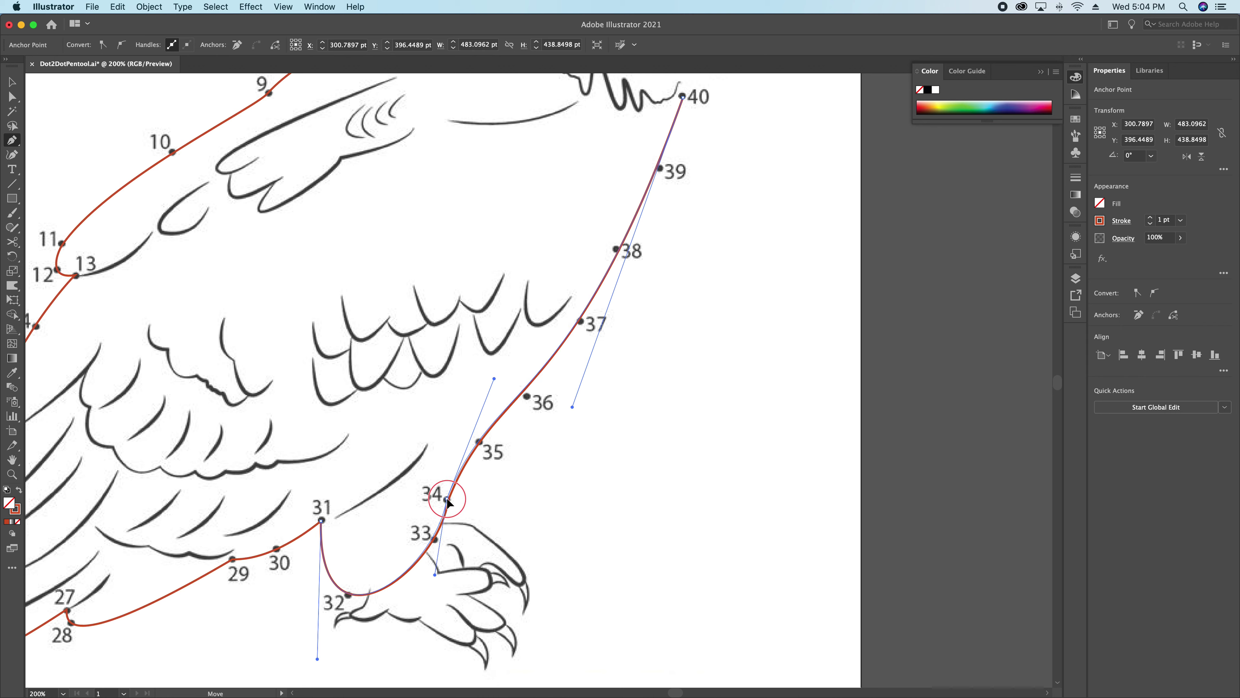
pyautogui.moveTo(494, 379); pyautogui.dragTo(482, 406)
# Step: Pan to the eagle's head and shorten anchor 40's handle toward dot 41
pyautogui.press('space')
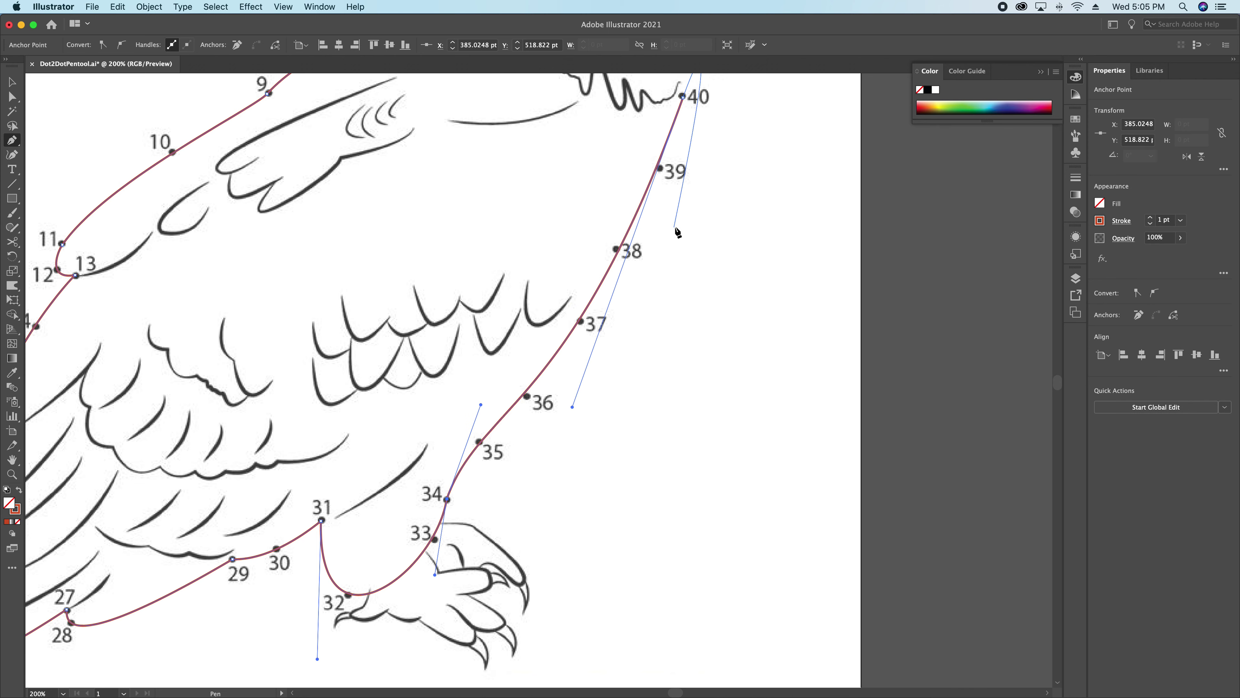
pyautogui.moveTo(703, 201); pyautogui.dragTo(581, 513)
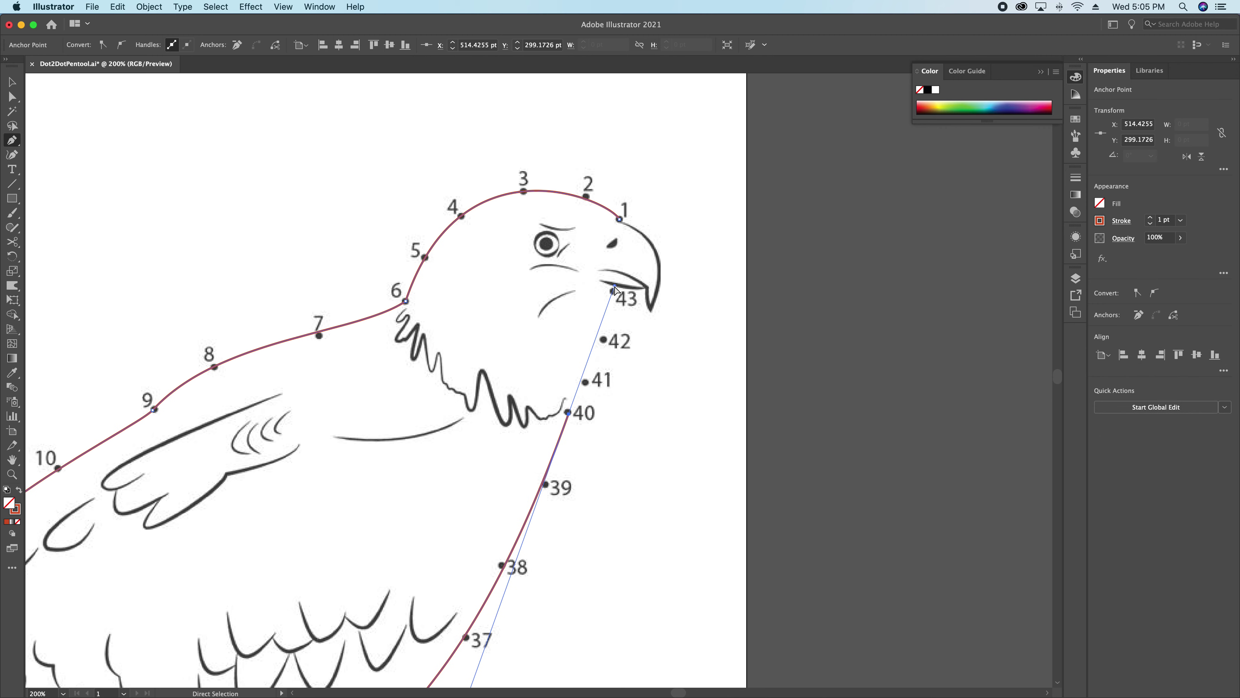
pyautogui.moveTo(614, 291); pyautogui.dragTo(585, 382)
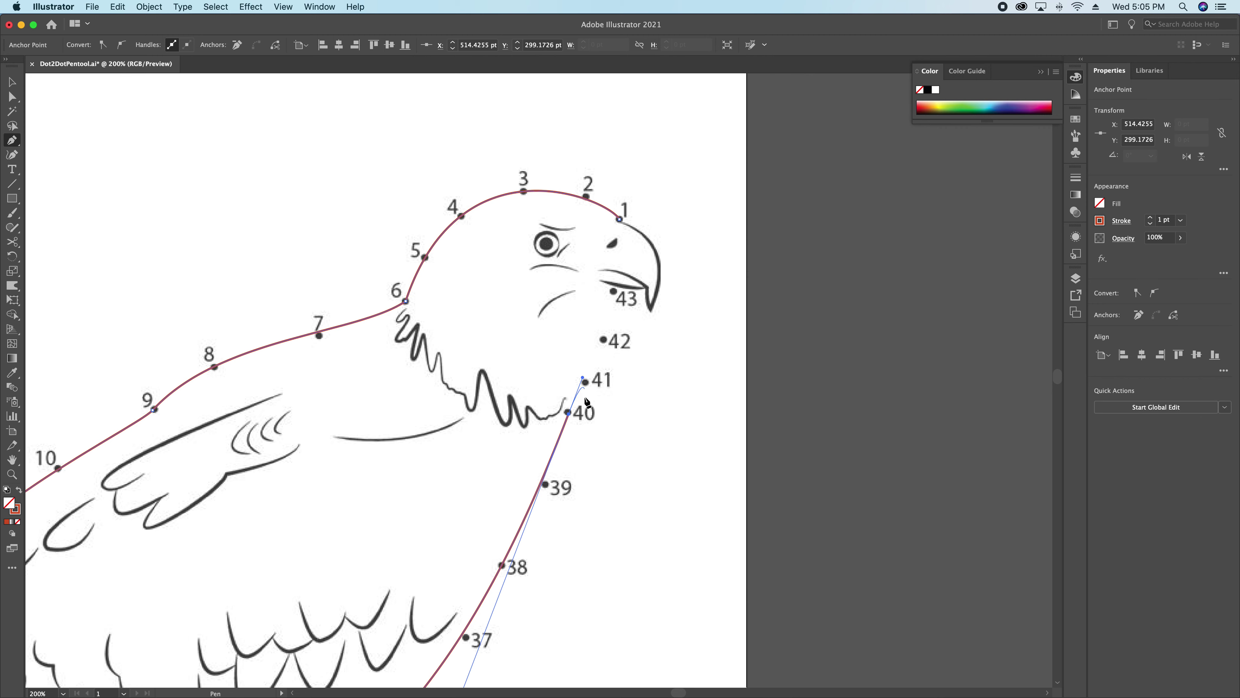
# Step: Zoom out, refine the curve near dot 36 and shrink anchor 40's handle to a stub
pyautogui.keyDown('alt'); pyautogui.keyDown('super'); pyautogui.click(590, 476); pyautogui.keyUp('super'); pyautogui.keyUp('alt')
pyautogui.keyDown('alt'); pyautogui.keyDown('super'); pyautogui.click(568, 476); pyautogui.keyUp('super'); pyautogui.keyUp('alt')
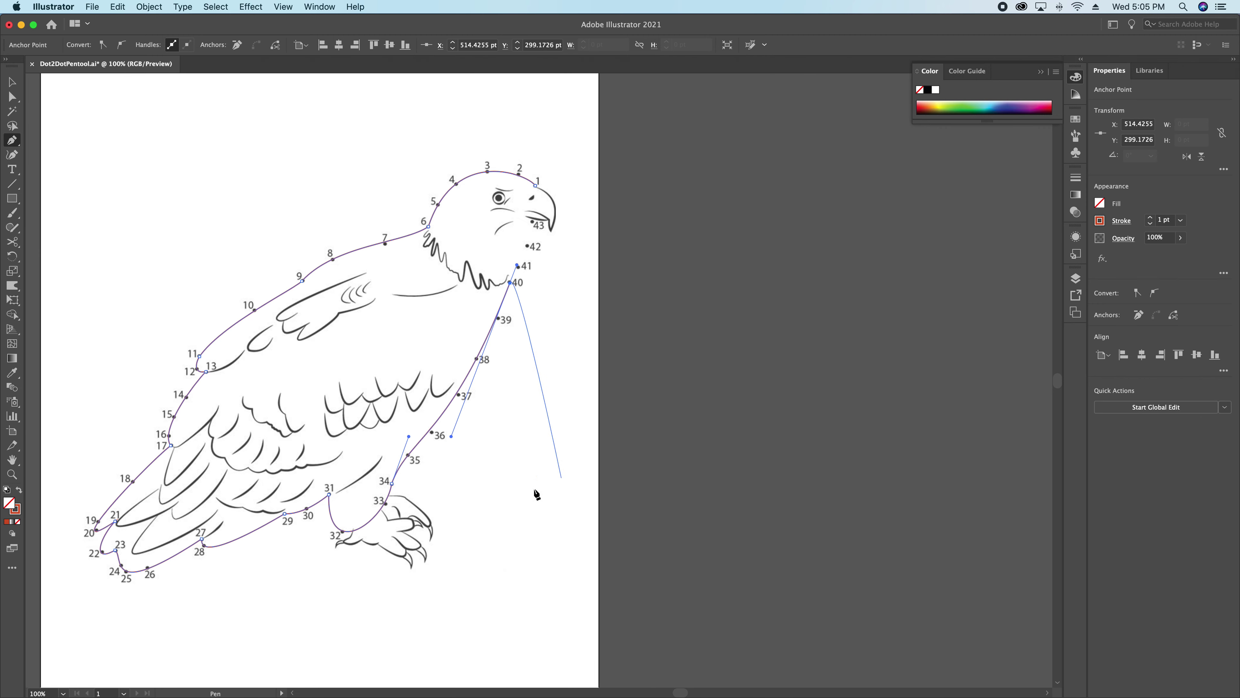
pyautogui.moveTo(451, 436); pyautogui.dragTo(445, 455)
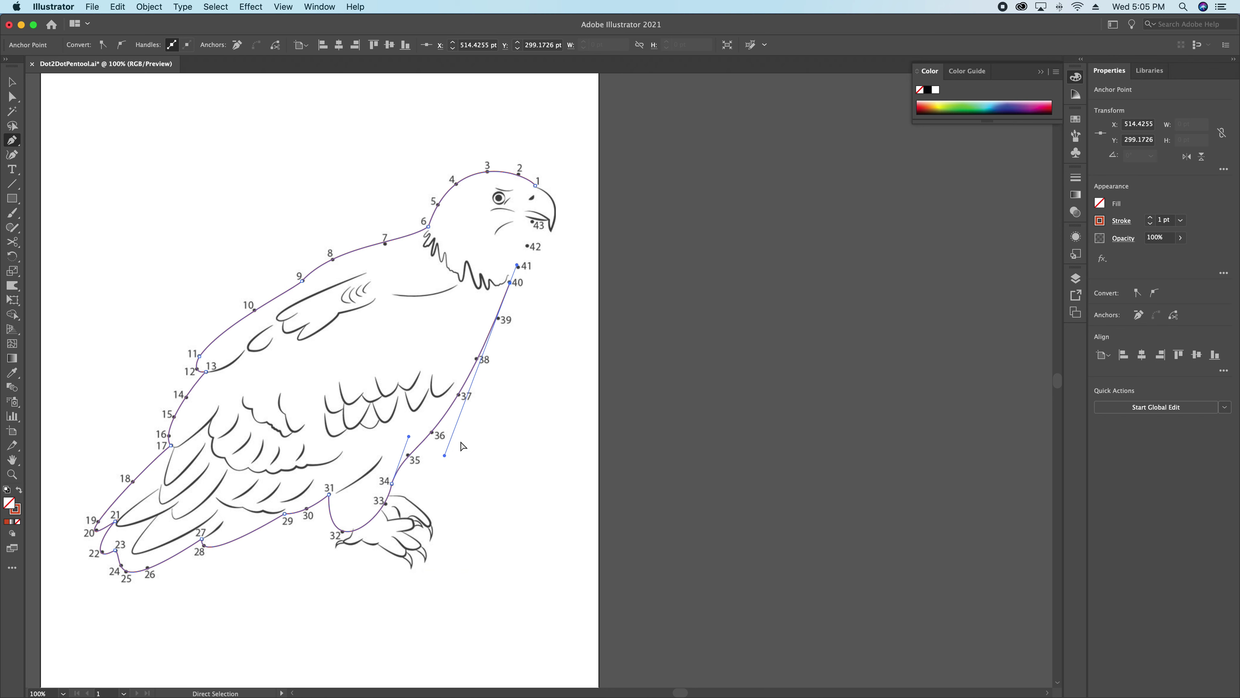
pyautogui.moveTo(517, 267); pyautogui.dragTo(514, 275)
# Step: Add a curved anchor on dot 43 below the beak, then deselect the path
pyautogui.moveTo(468, 187); pyautogui.dragTo(586, 337)
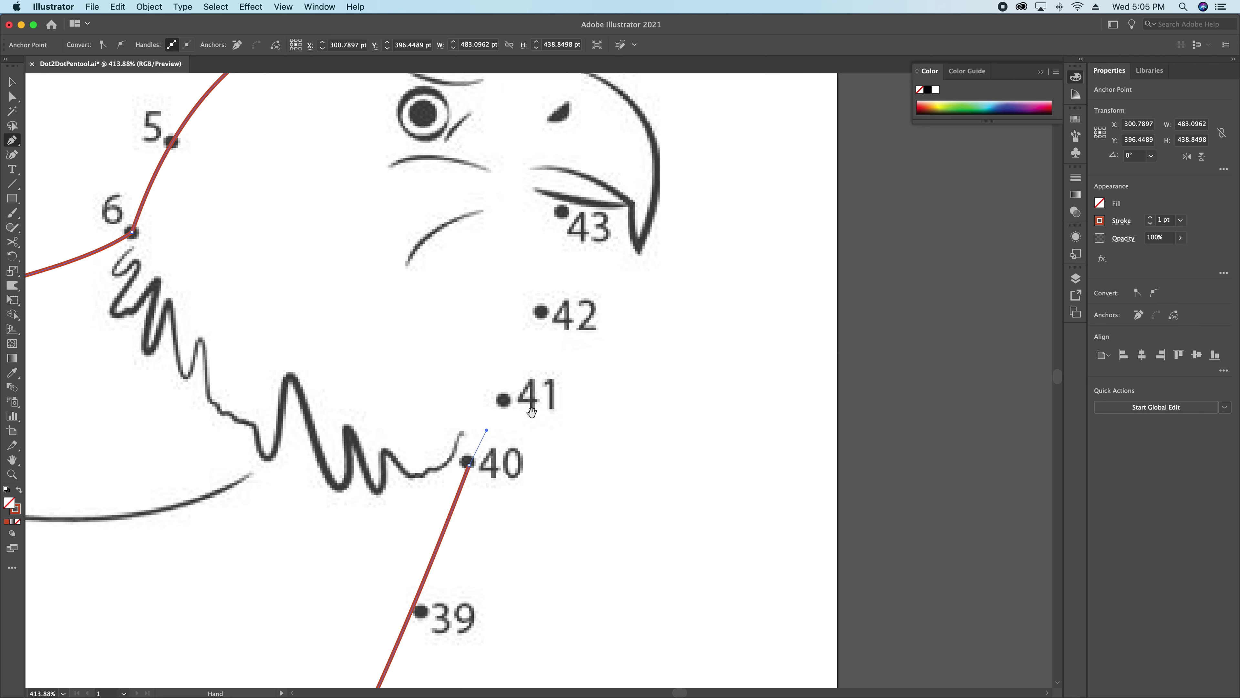
pyautogui.moveTo(562, 211); pyautogui.dragTo(551, 141)
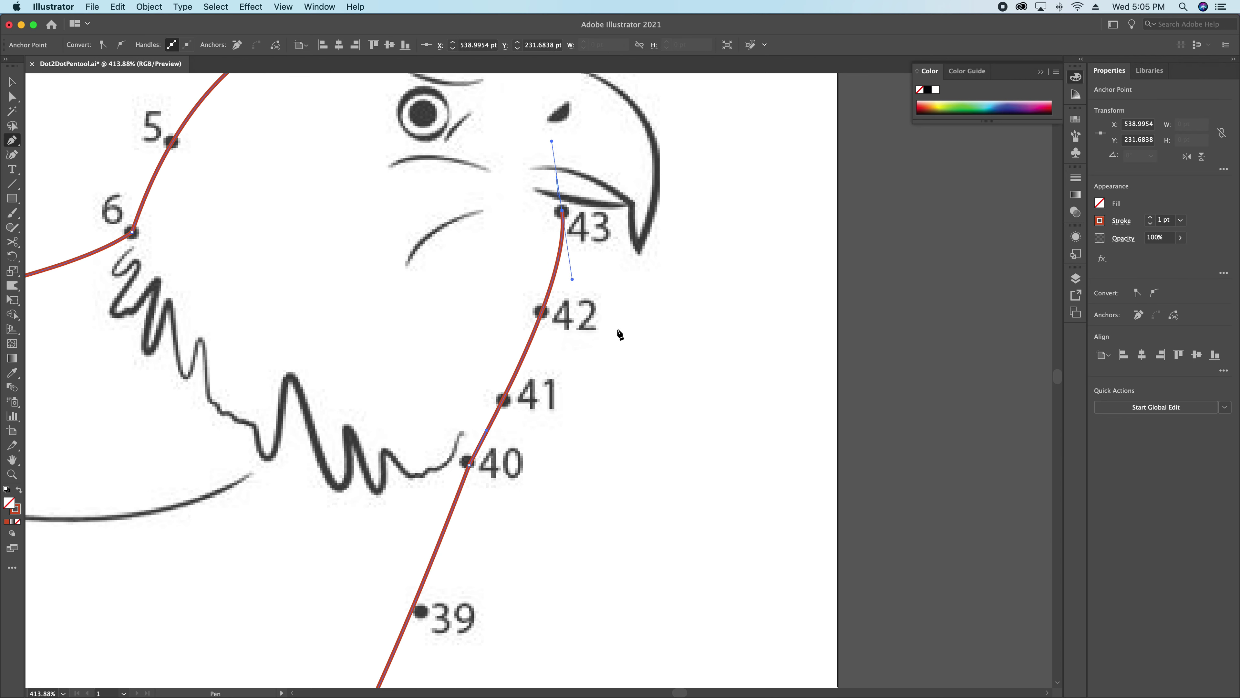
pyautogui.keyDown('super'); pyautogui.click(656, 418); pyautogui.keyUp('super')
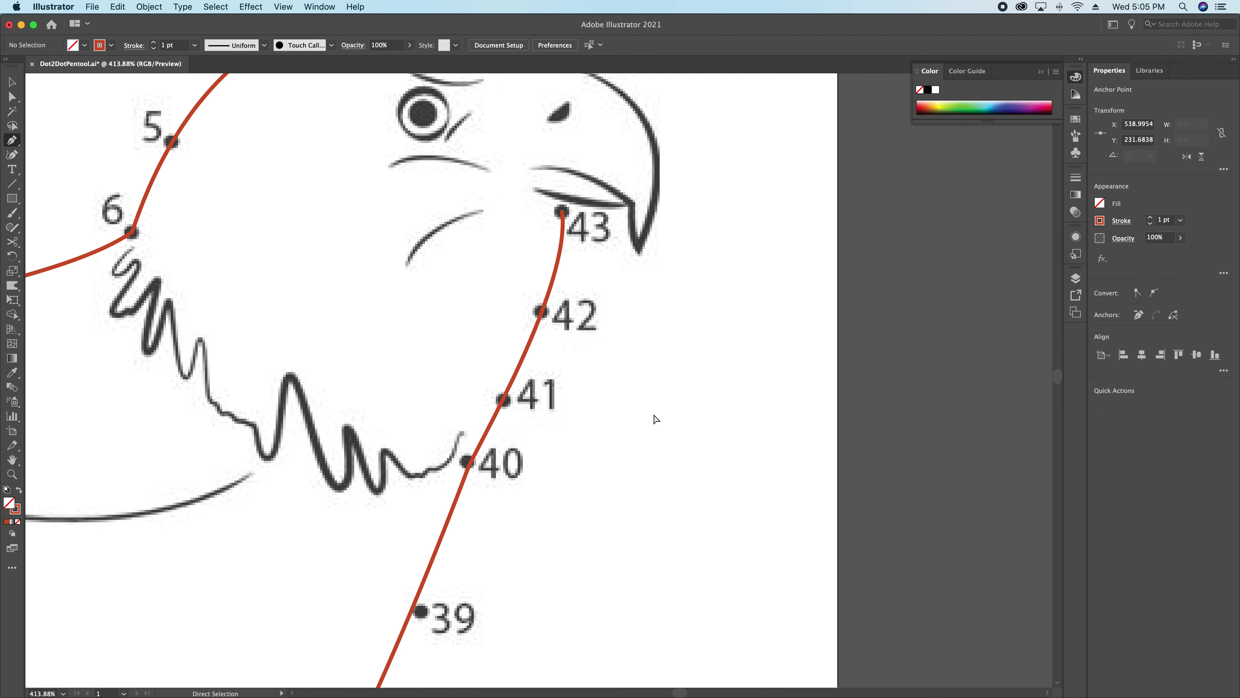
pyautogui.keyDown('alt'); pyautogui.keyDown('super'); pyautogui.click(565, 407); pyautogui.keyUp('super'); pyautogui.keyUp('alt')
# Step: Reselect the eagle outline path and switch the canvas to Outline view
pyautogui.keyDown('alt'); pyautogui.keyDown('super'); pyautogui.click(566, 407); pyautogui.keyUp('super'); pyautogui.keyUp('alt')
pyautogui.keyDown('alt'); pyautogui.keyDown('super'); pyautogui.click(565, 406); pyautogui.keyUp('super'); pyautogui.keyUp('alt')
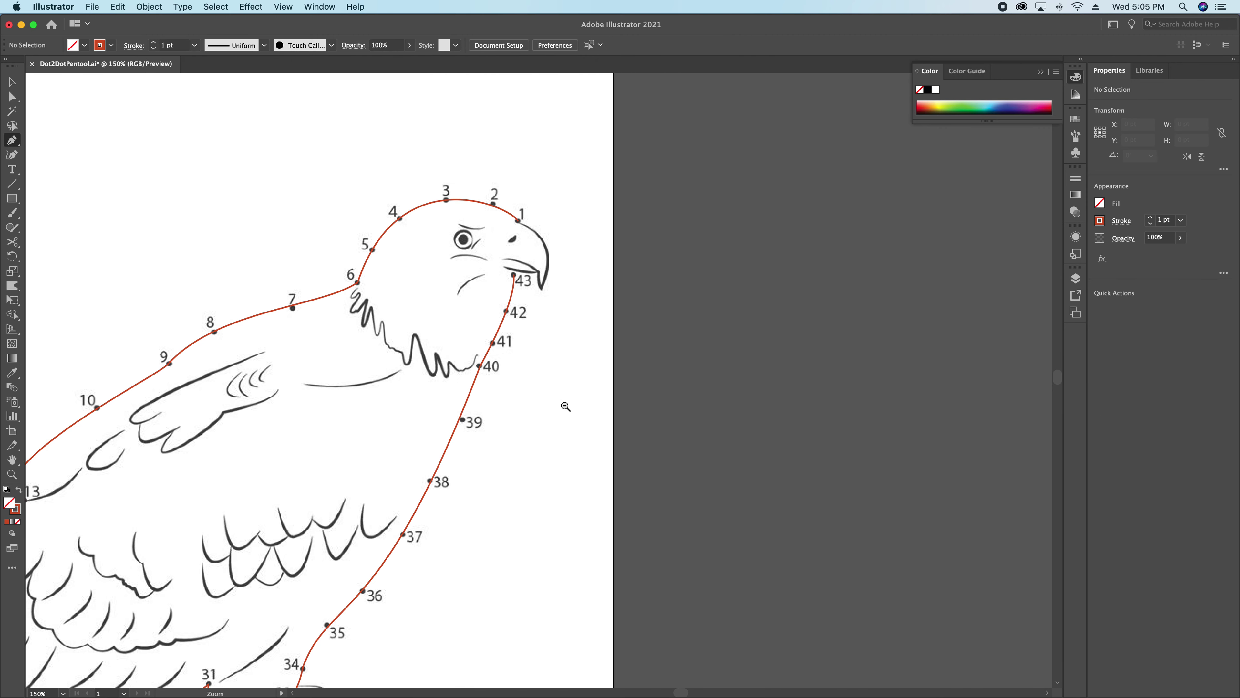
pyautogui.press('super')
pyautogui.press('super+z')
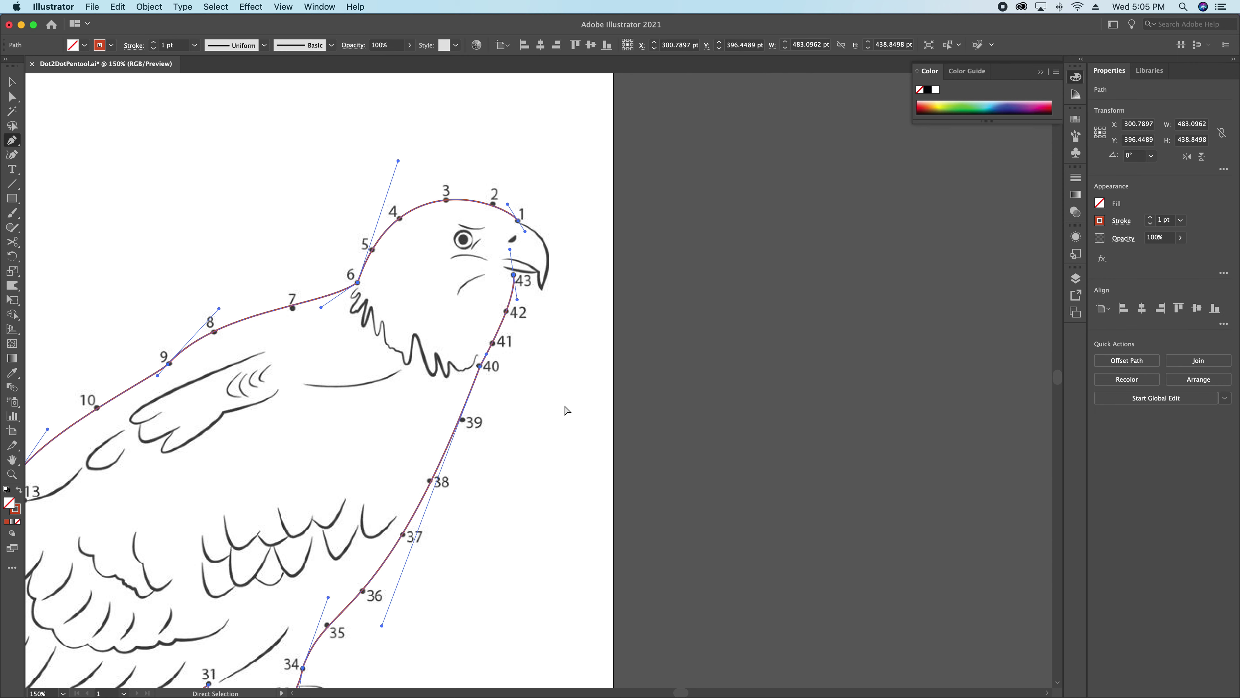
pyautogui.press('super+y')
# Step: Inspect the neck curves in Outline view, then return to normal Preview
pyautogui.moveTo(471, 379); pyautogui.dragTo(734, 324)
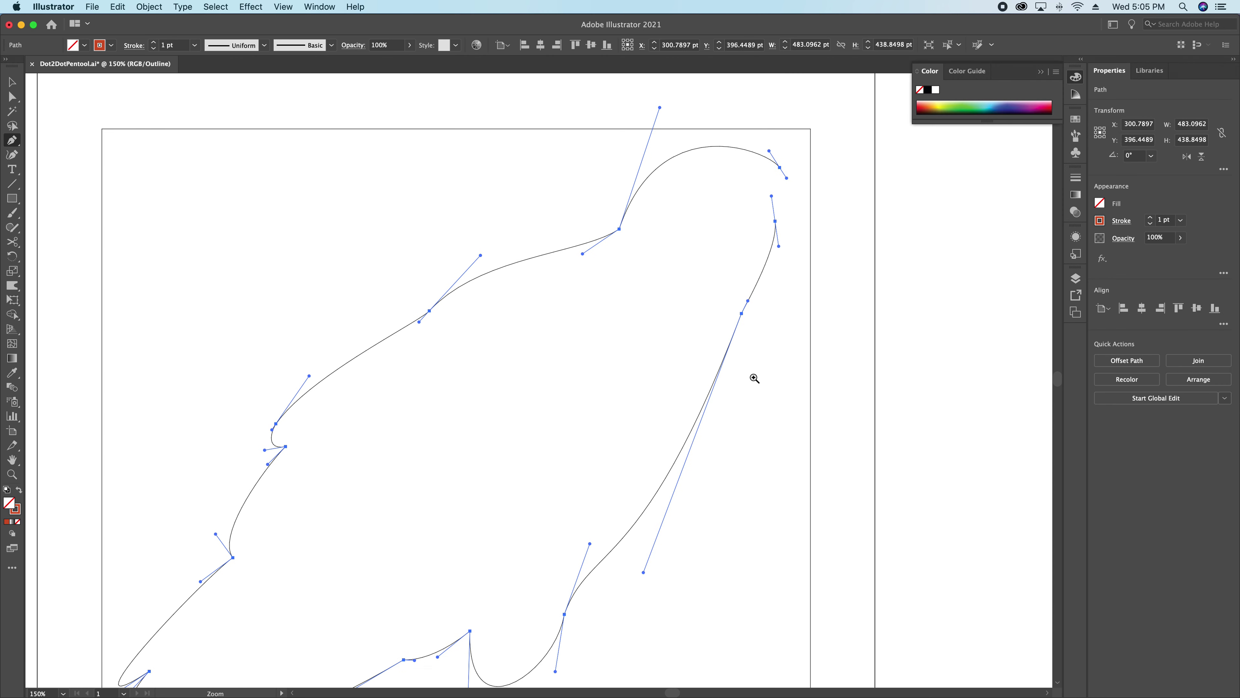
pyautogui.click(740, 398)
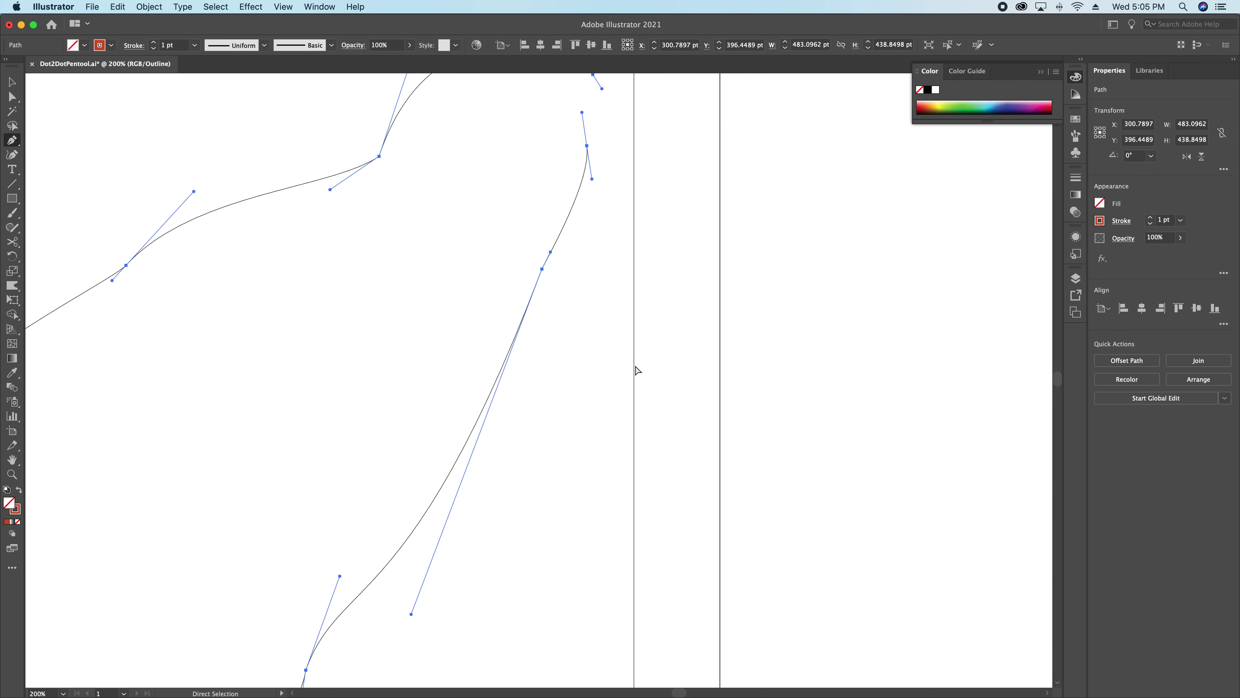
pyautogui.press('super+y')
pyautogui.press('super+y')
pyautogui.keyDown('alt'); pyautogui.click(542, 360); pyautogui.keyUp('alt')
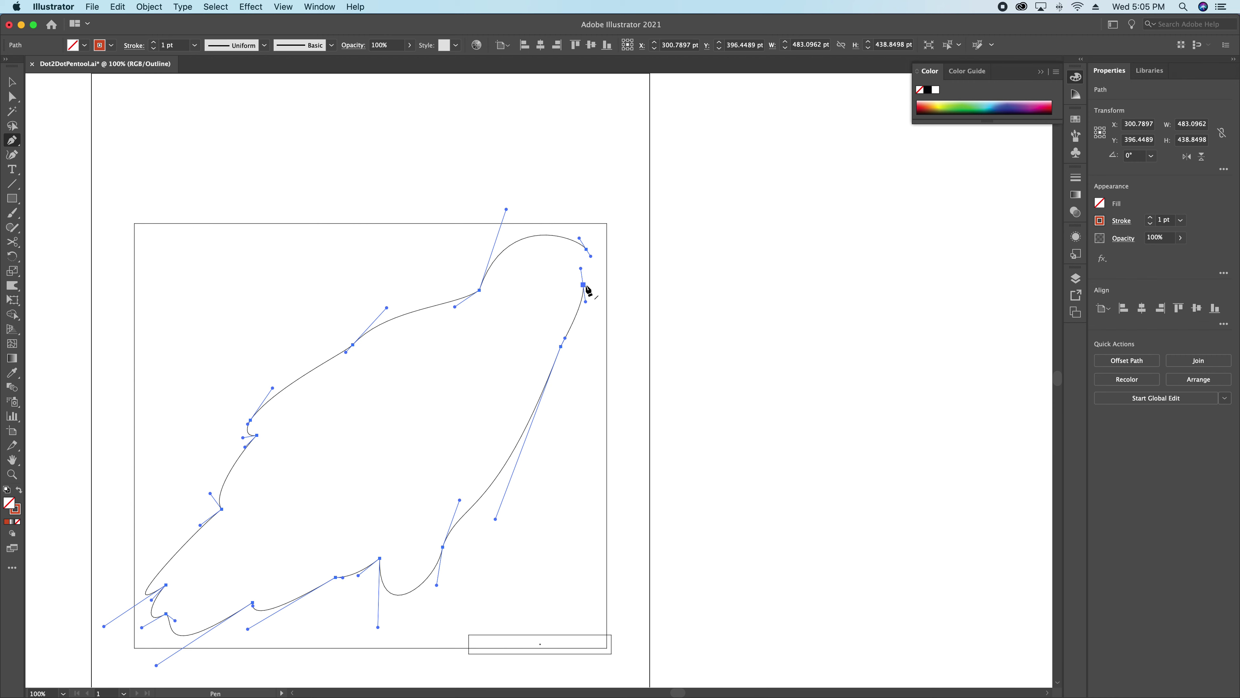
pyautogui.press('super+y')
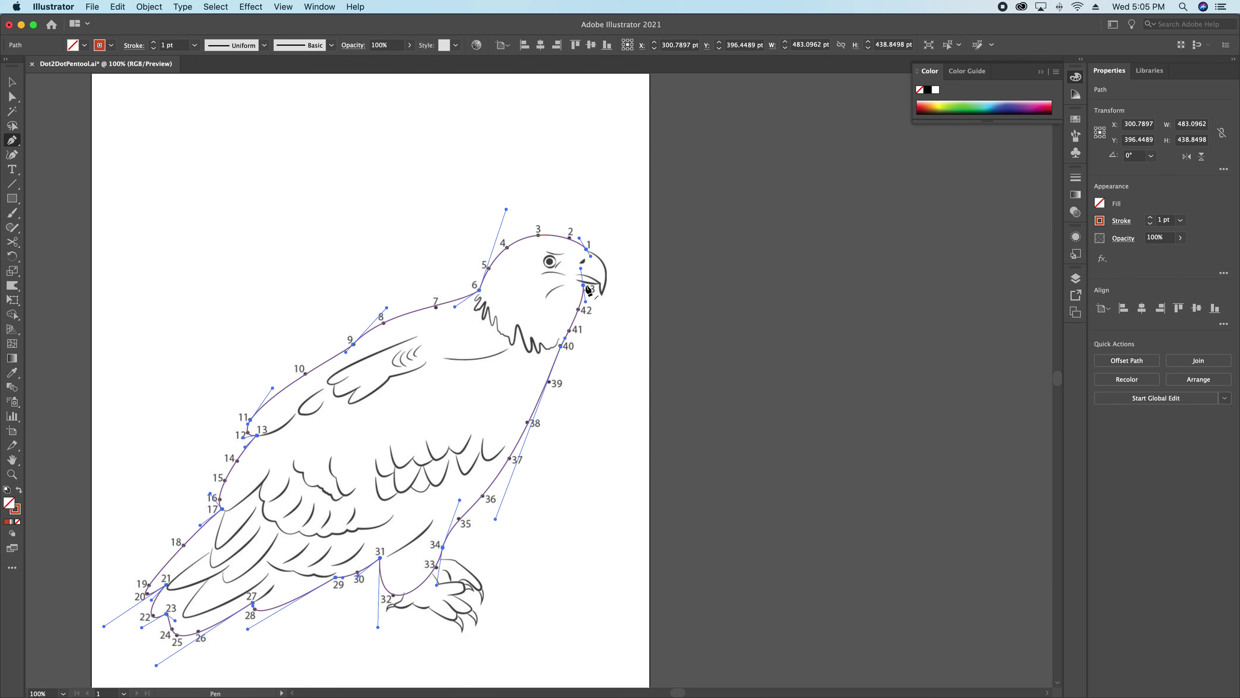
pyautogui.click(1078, 142)
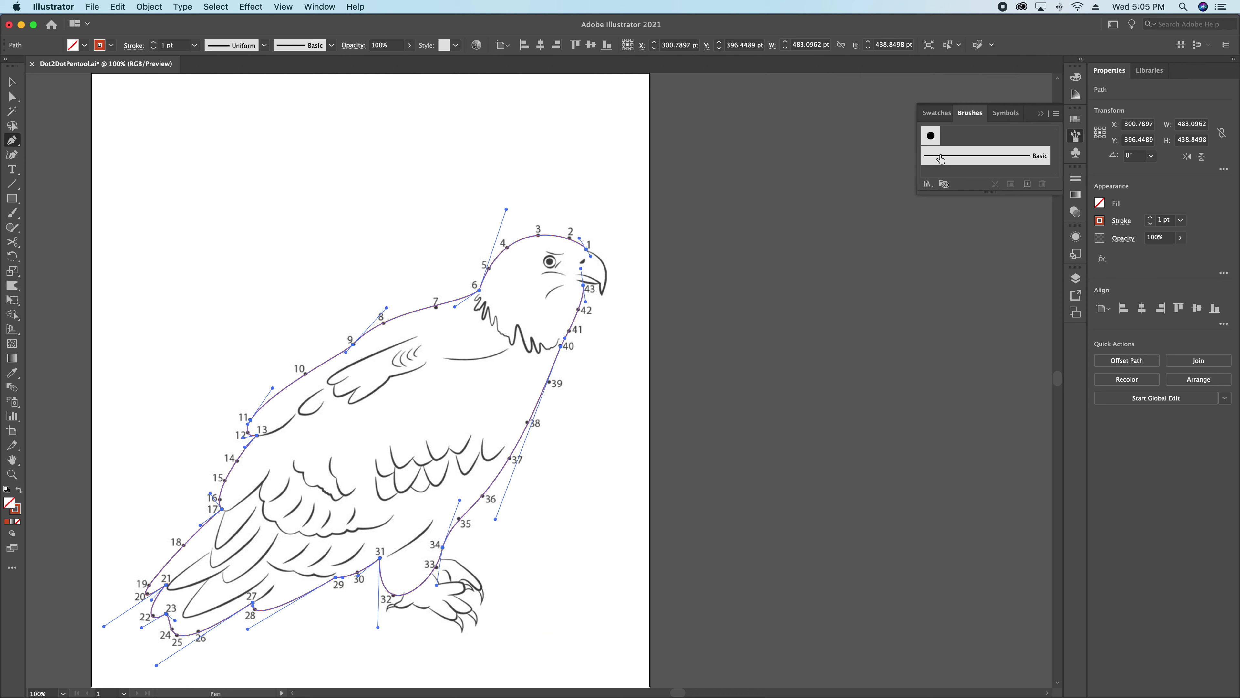
# Step: Open the Artistic_Calligraphic library via the Brushes menu's Open Brush Library > Artistic
pyautogui.click(1057, 113)
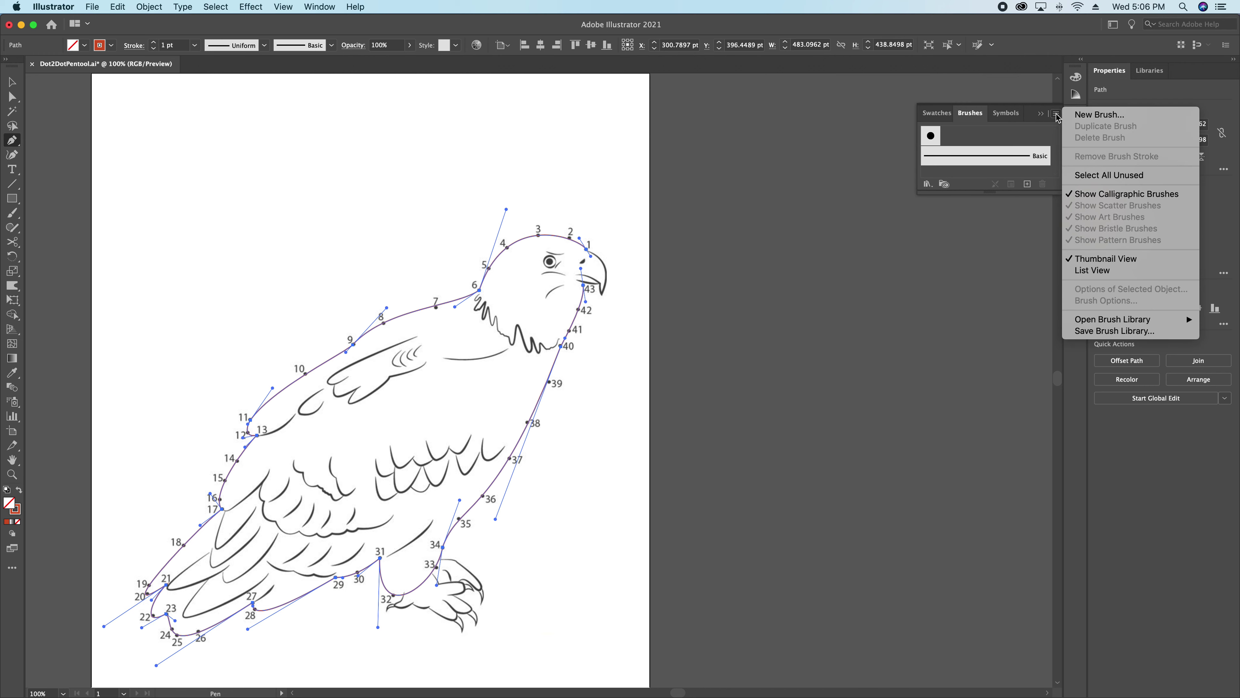
pyautogui.moveTo(1109, 322)
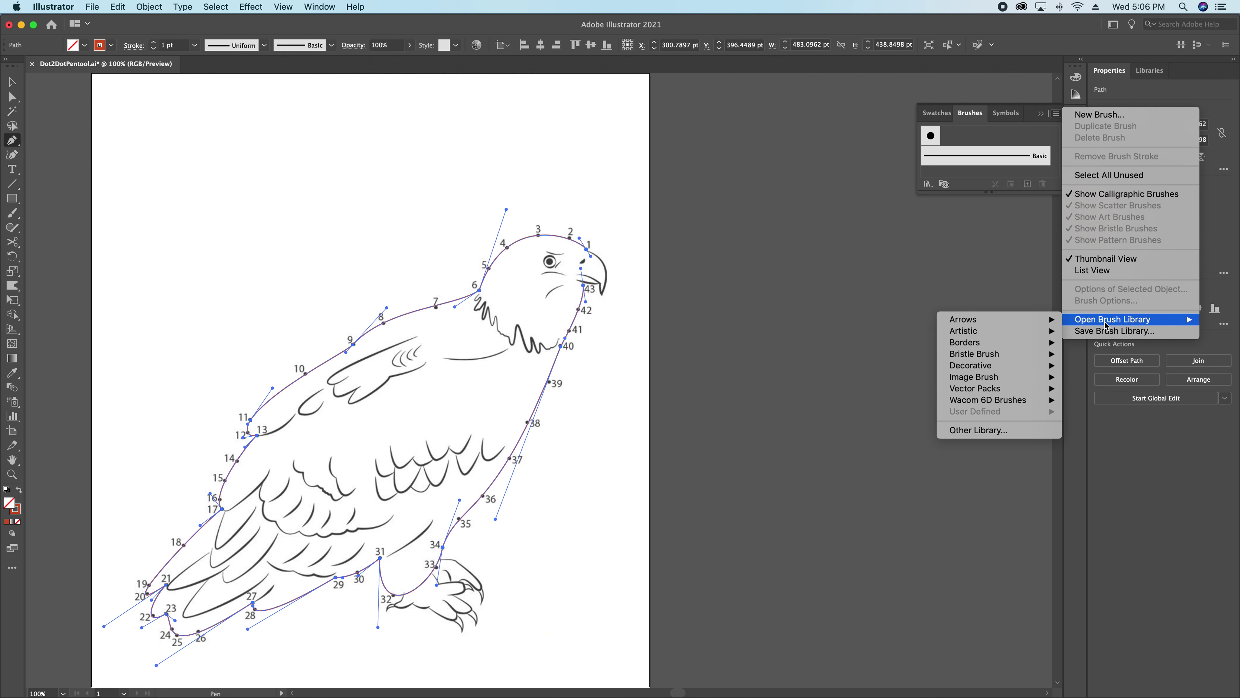
pyautogui.moveTo(968, 391)
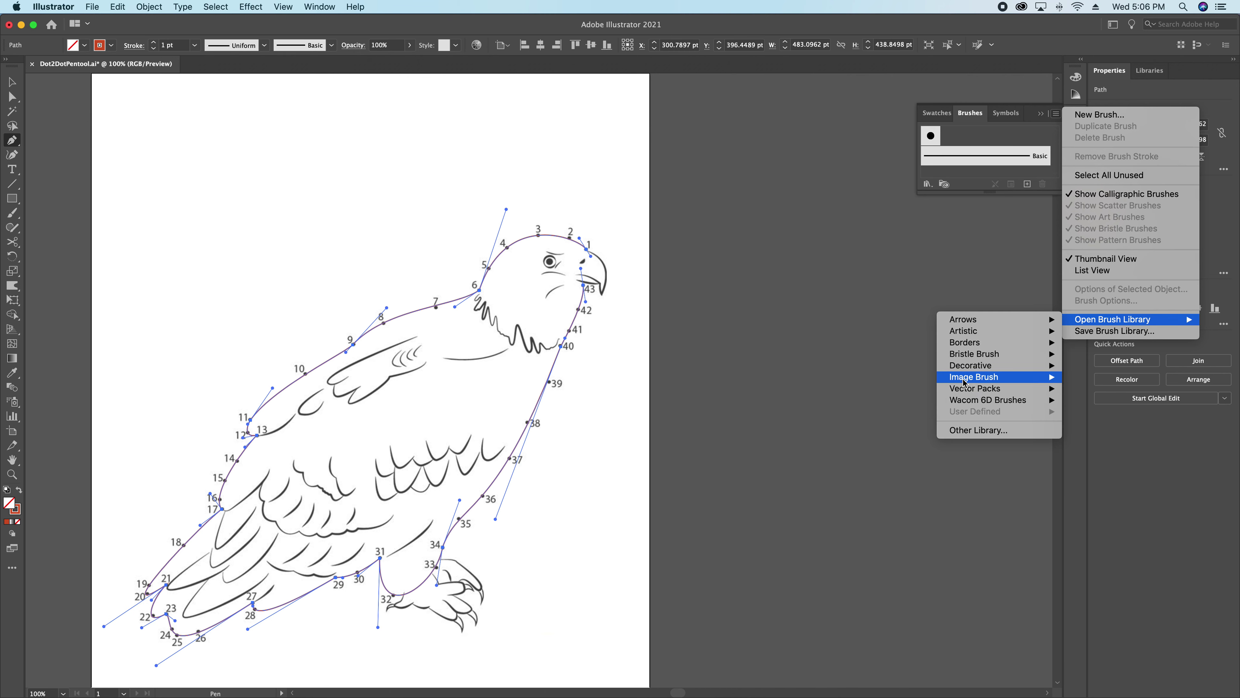
pyautogui.moveTo(961, 333)
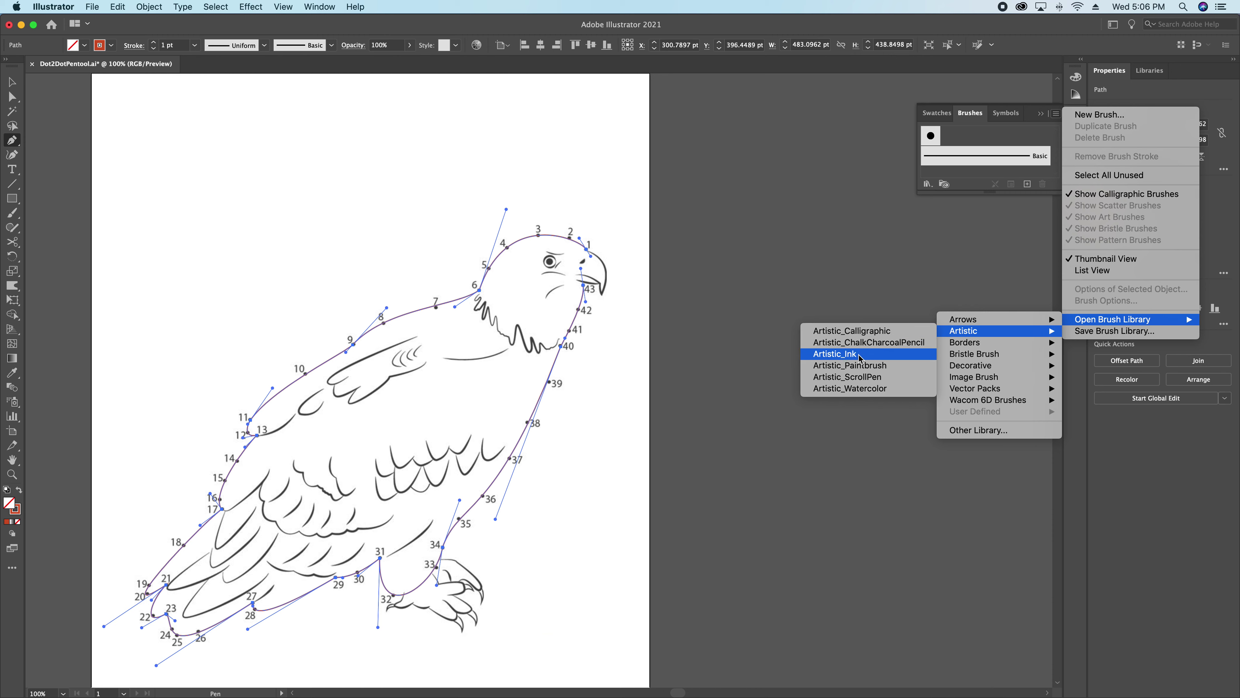
pyautogui.click(852, 332)
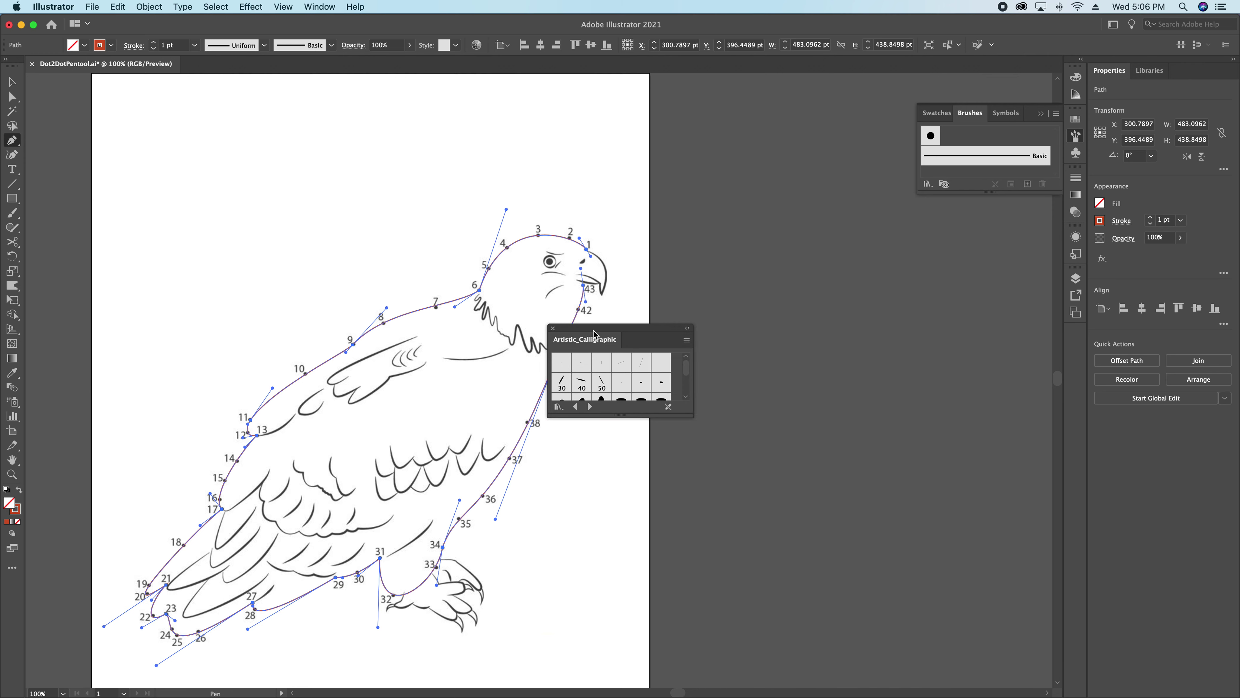
# Step: Move the brush library near the eagle and try the 30 pt. Flat and 5 pt. Flat brushes
pyautogui.moveTo(579, 334)
pyautogui.mouseDown()
pyautogui.moveTo(675, 309)
pyautogui.moveTo(686, 264)
pyautogui.mouseUp()
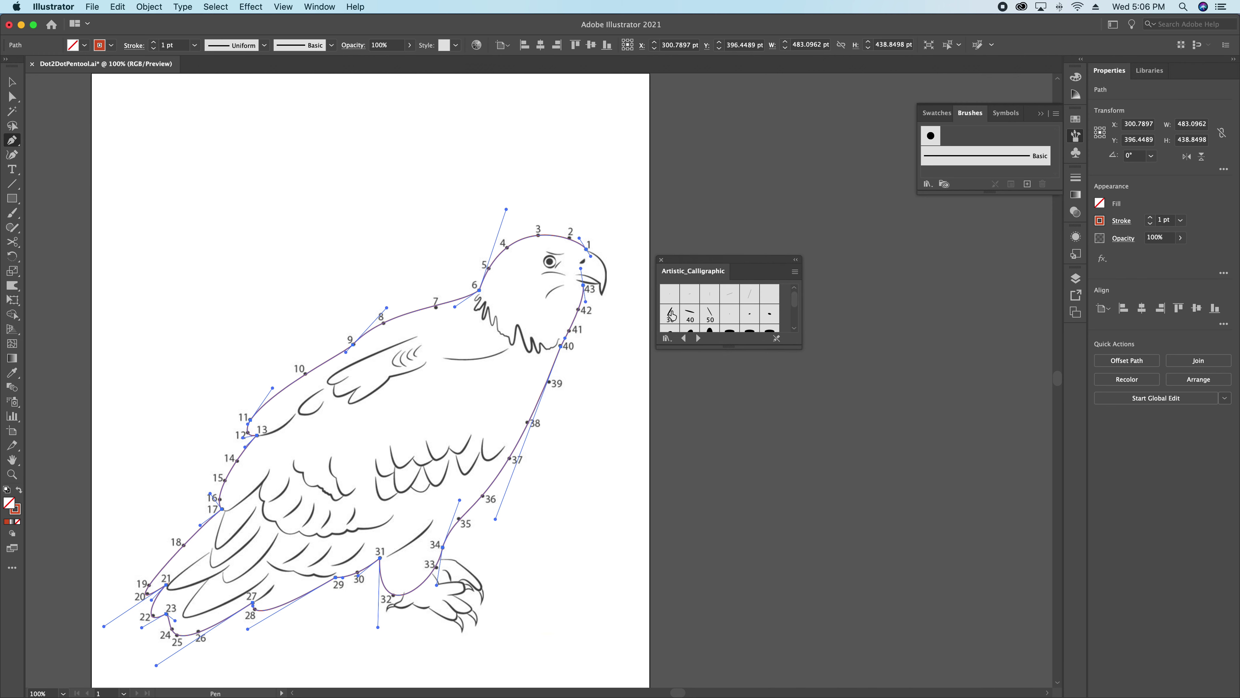
pyautogui.click(669, 314)
pyautogui.scroll(-1, 593, 246)
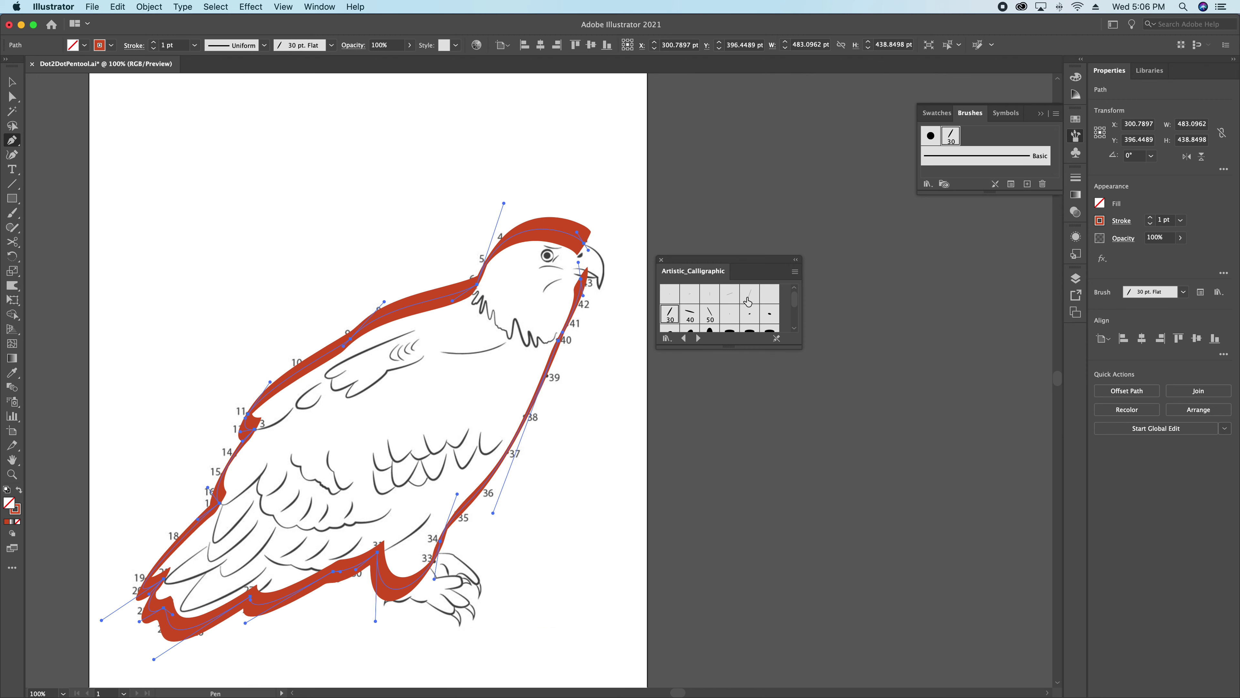
pyautogui.click(711, 293)
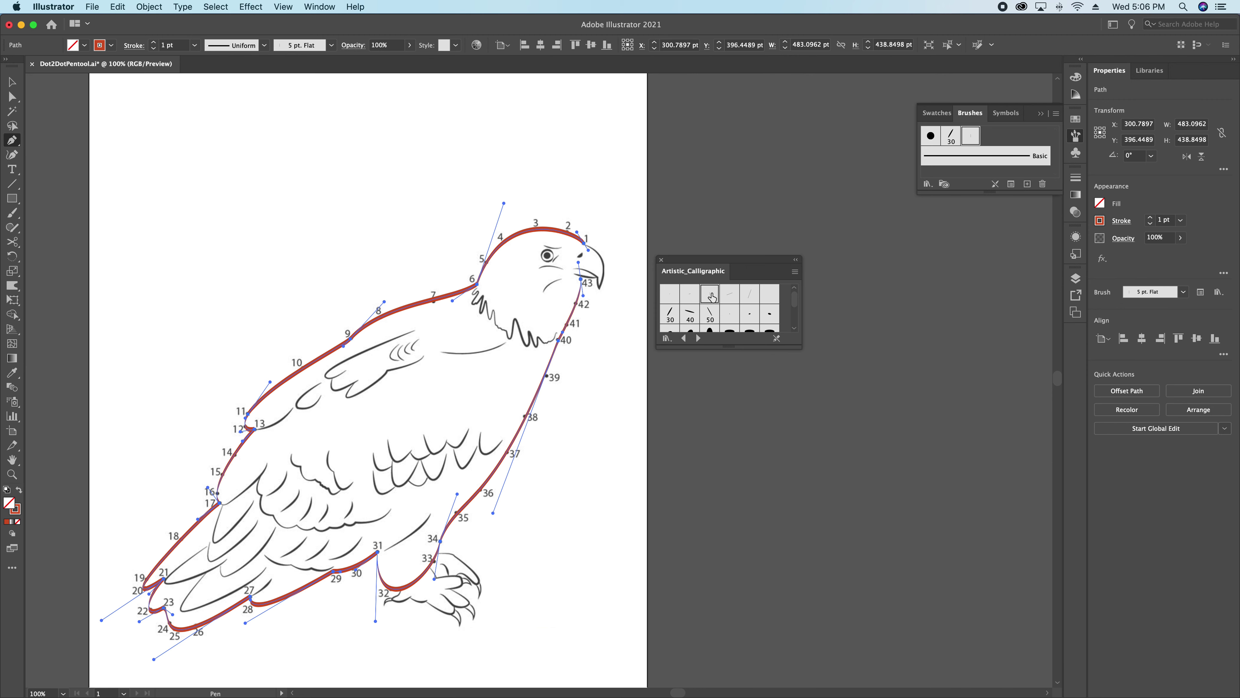
pyautogui.click(672, 315)
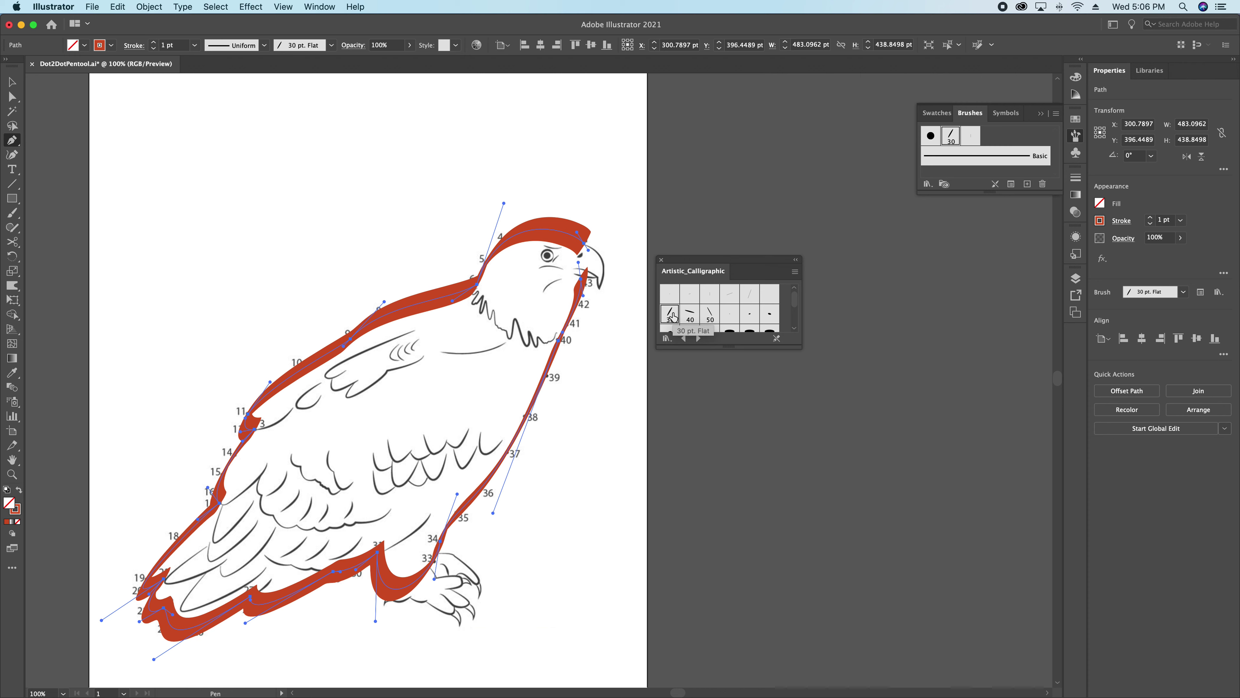
# Step: Settle the eagle path on the 10 pt. Flat calligraphic brush
pyautogui.click(709, 293)
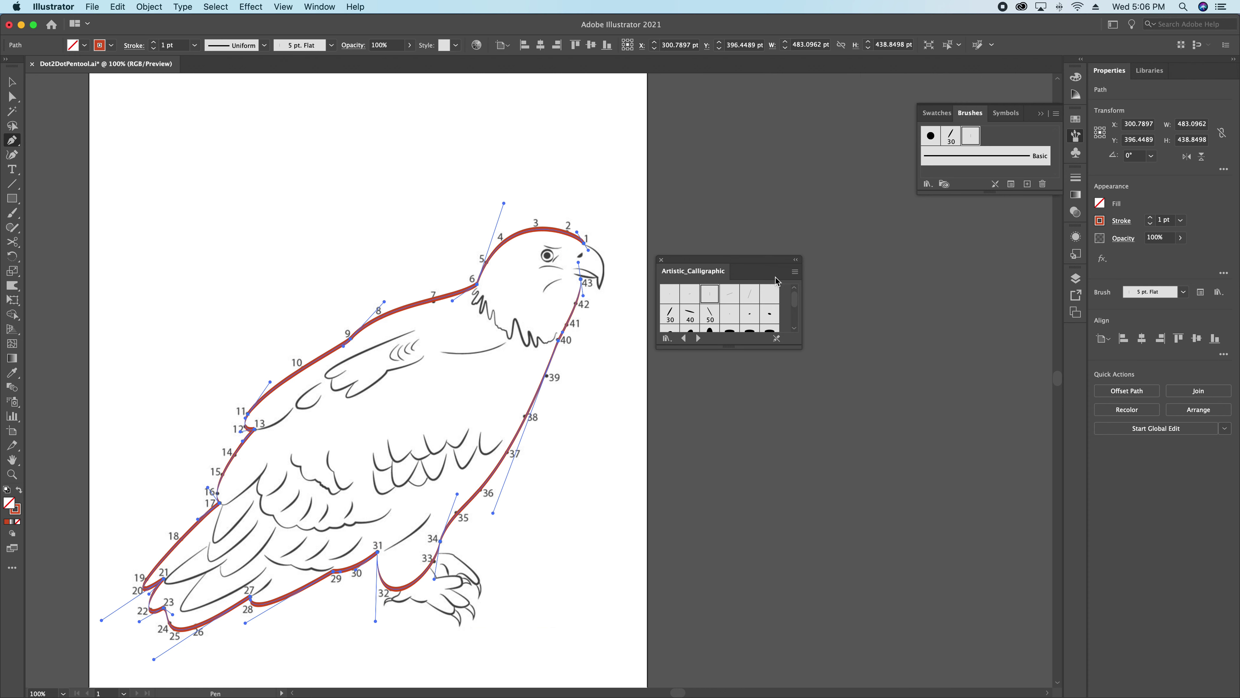
pyautogui.click(794, 272)
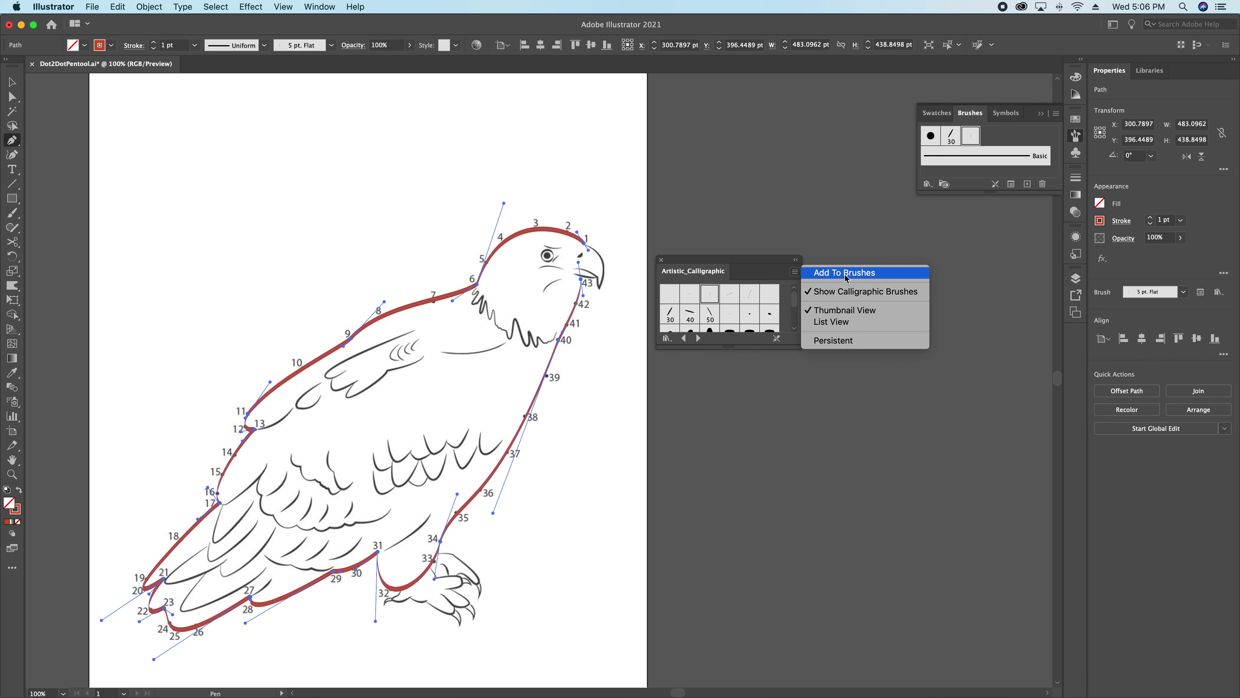
pyautogui.click(730, 295)
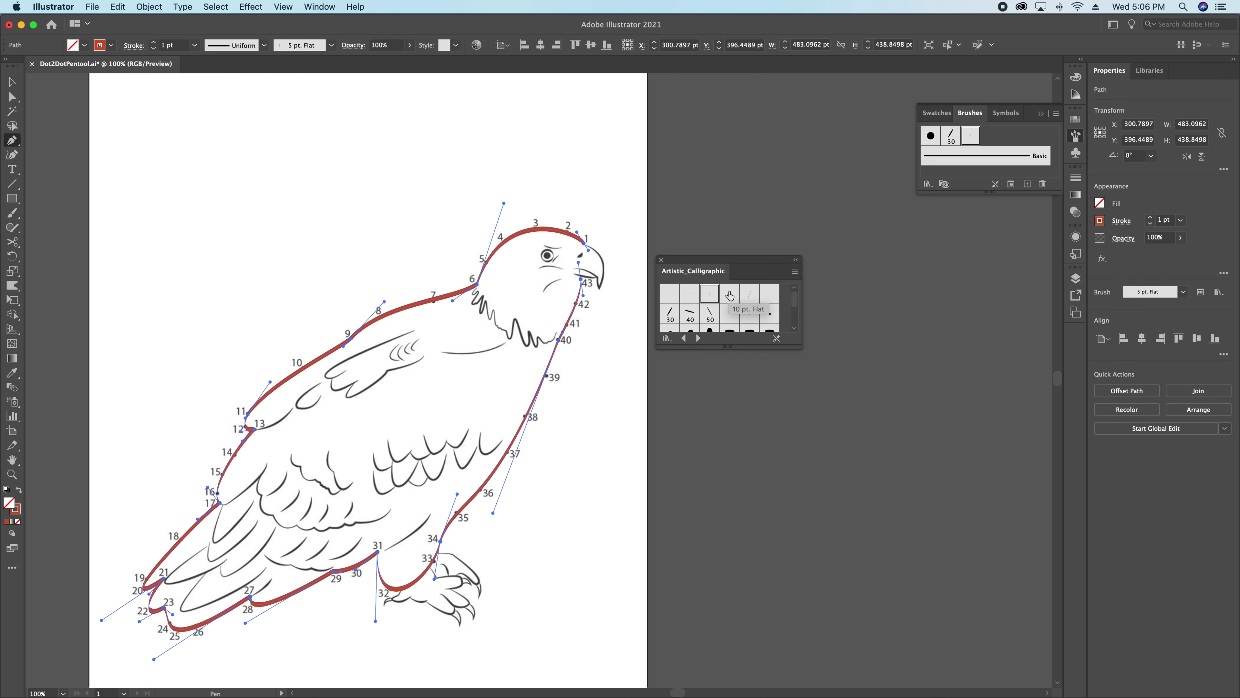
pyautogui.click(730, 294)
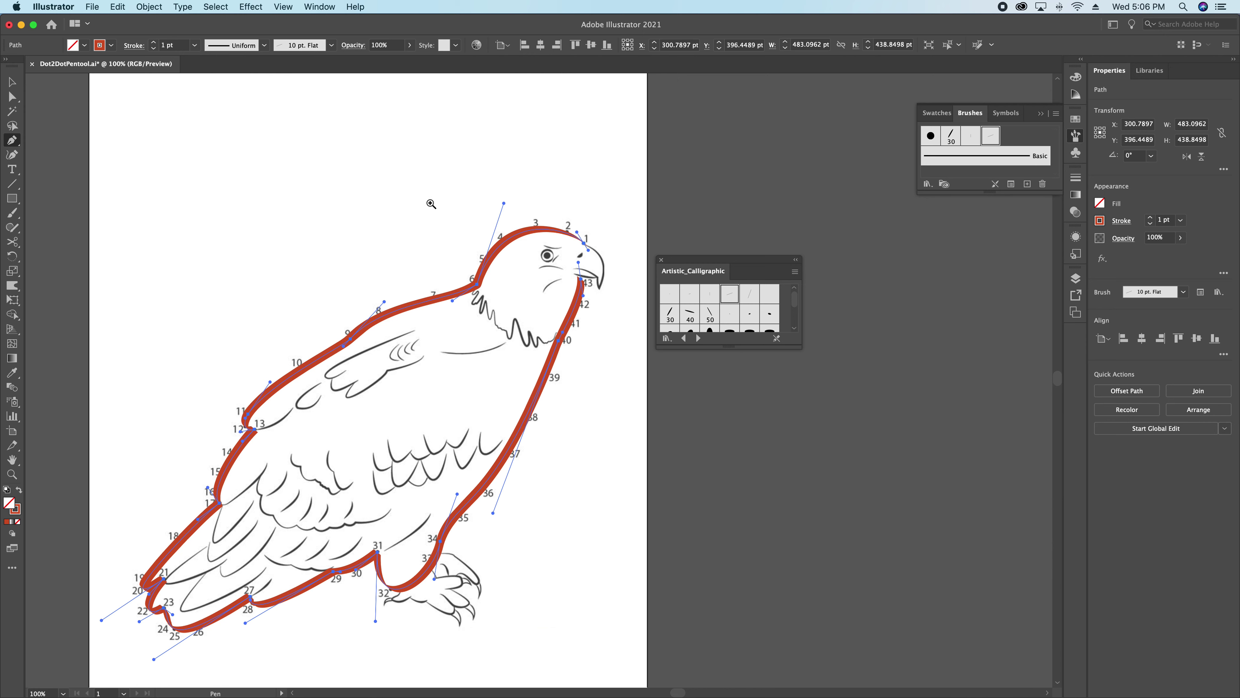
# Step: Zoom into the head, try 3 pt. Flat, then apply the 5 pt. Flat brush
pyautogui.press('super+space')
pyautogui.moveTo(427, 165); pyautogui.dragTo(626, 346)
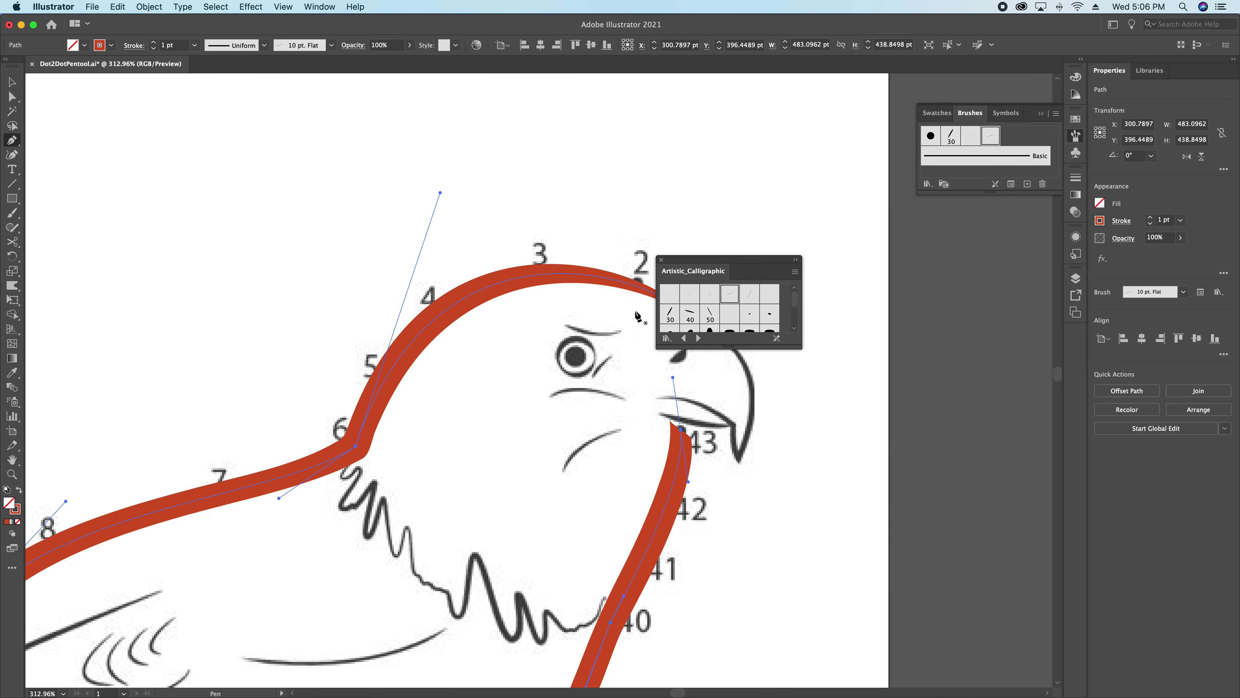
pyautogui.click(690, 294)
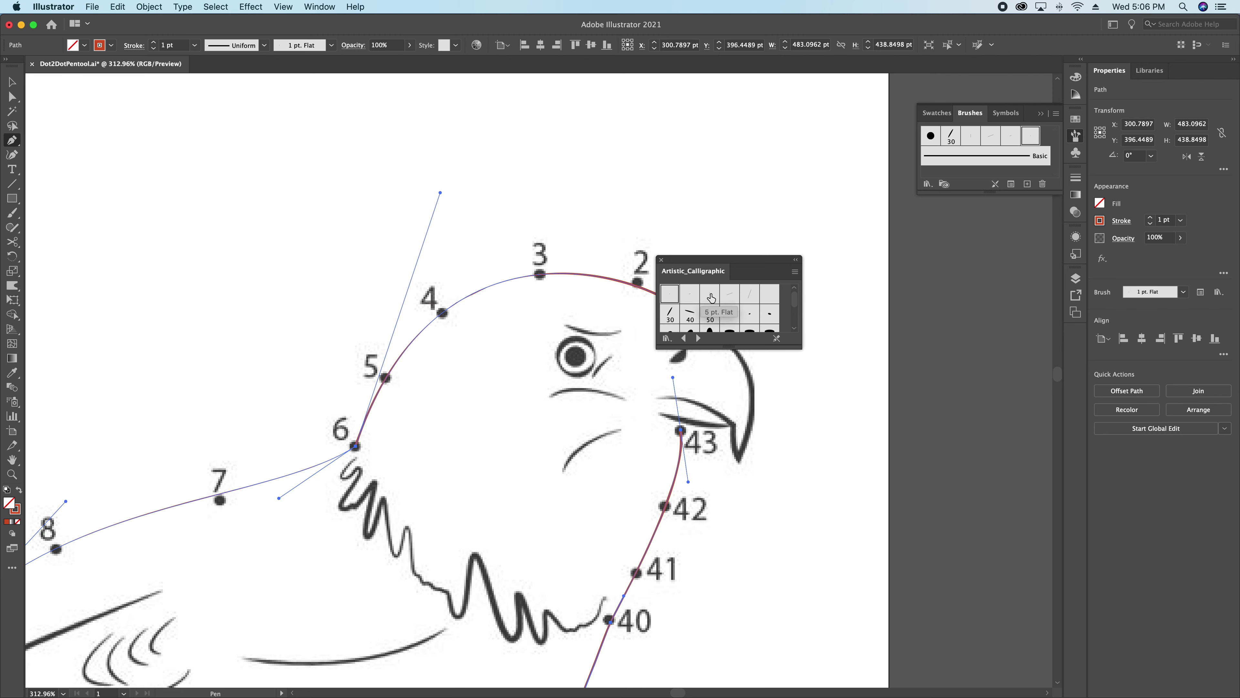
pyautogui.click(709, 294)
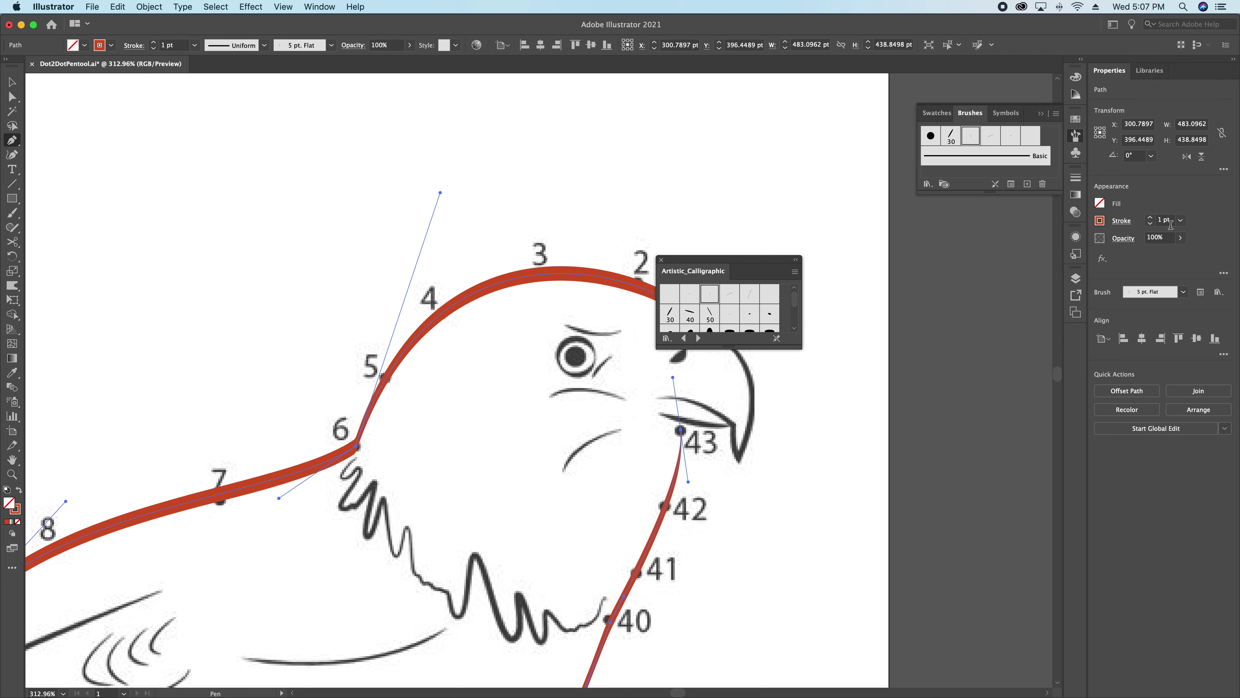
# Step: Raise the stroke weight to 2 pt, return it to 1 pt, and zoom back out
pyautogui.click(1151, 218)
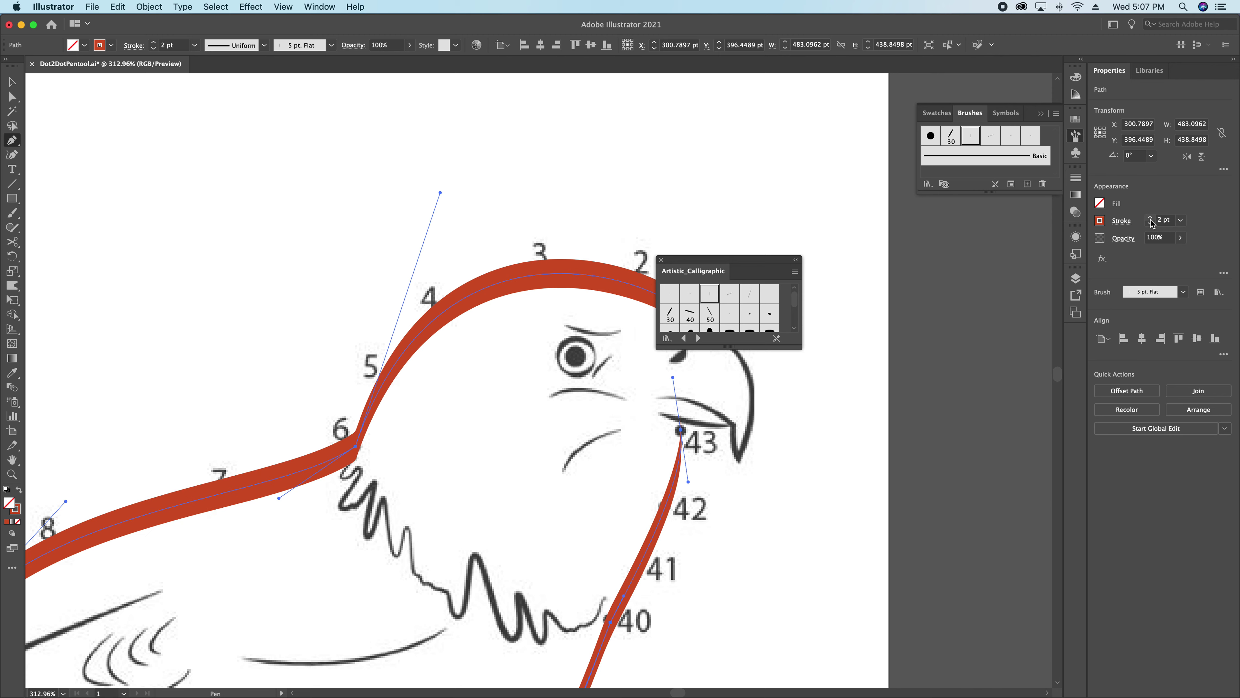
pyautogui.click(1150, 218)
pyautogui.click(1151, 223)
pyautogui.click(1151, 224)
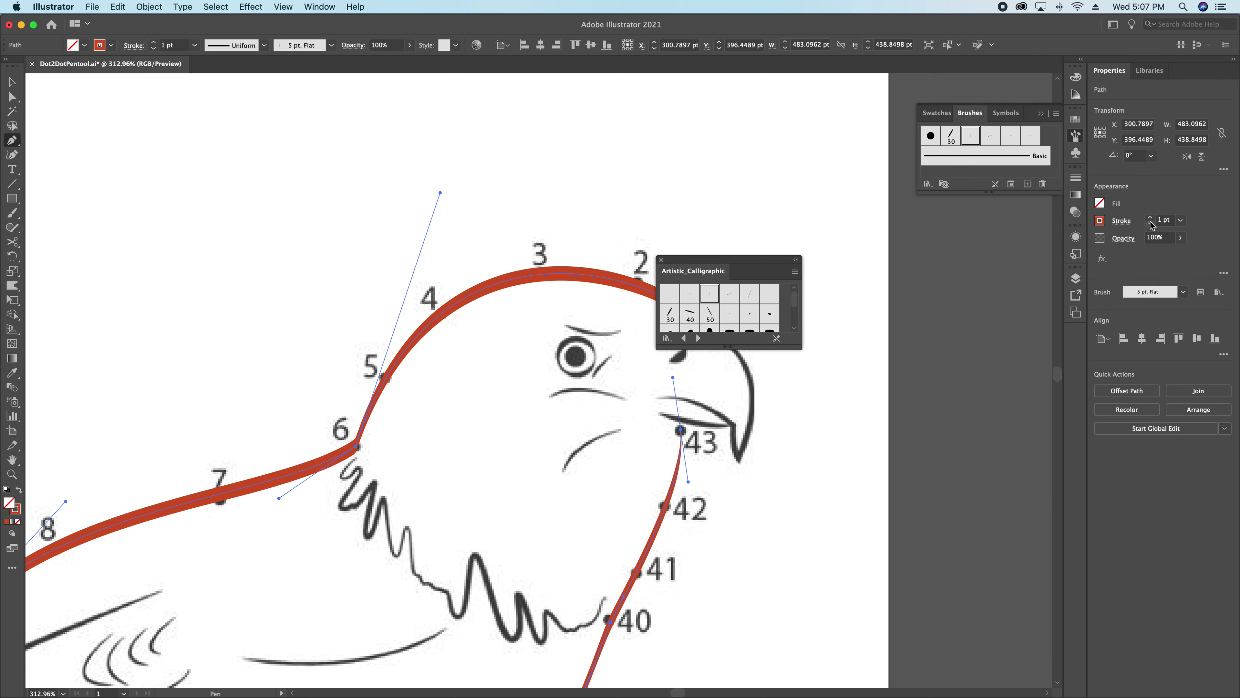
pyautogui.moveTo(602, 389)
pyautogui.mouseDown()
pyautogui.moveTo(501, 400)
pyautogui.moveTo(491, 235)
pyautogui.moveTo(507, 204)
pyautogui.mouseUp()
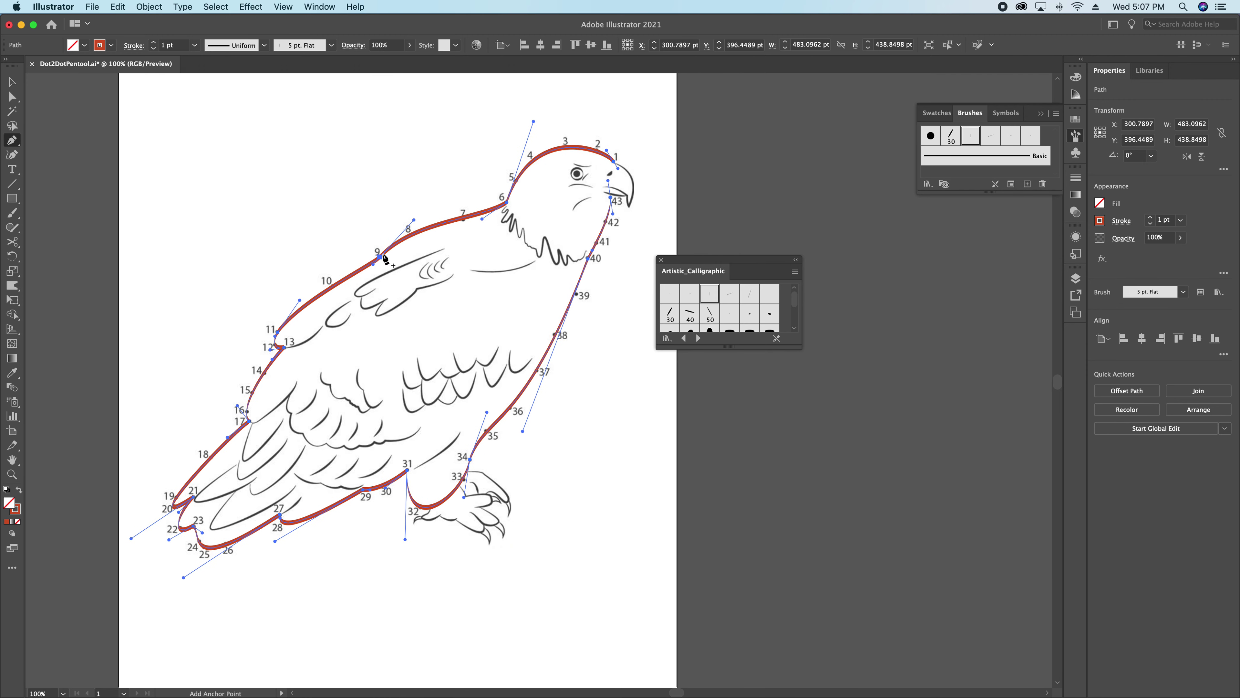